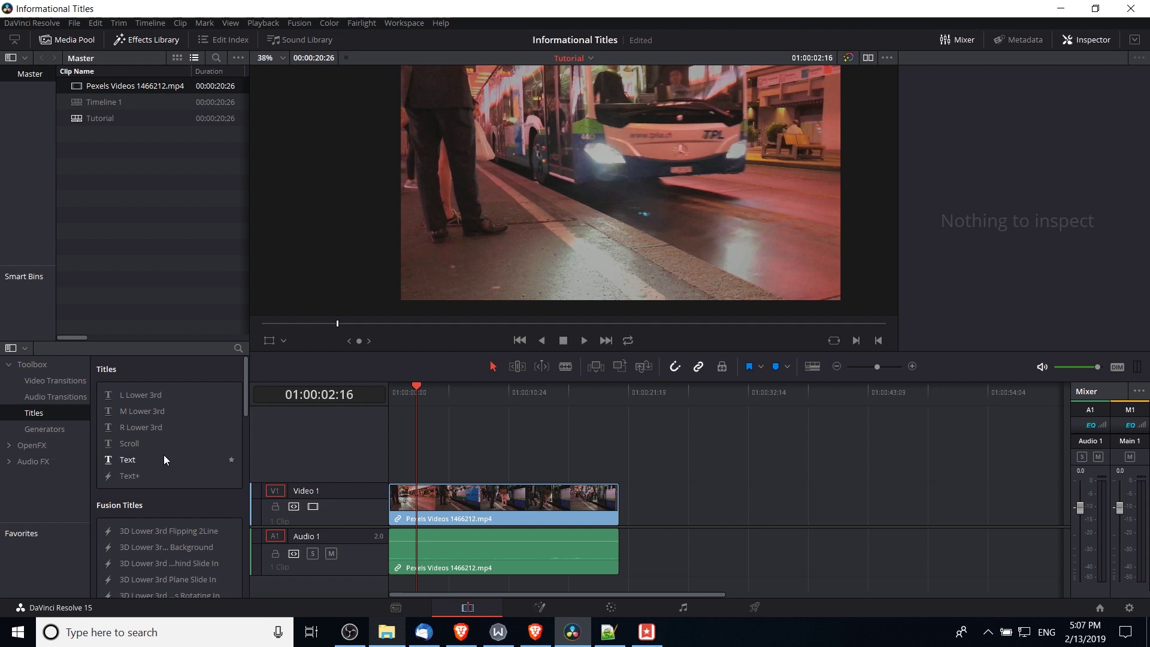
- Add a Text title above the bus footage and start its text with a bullet
left_click_drag(164, 455, 416, 449)
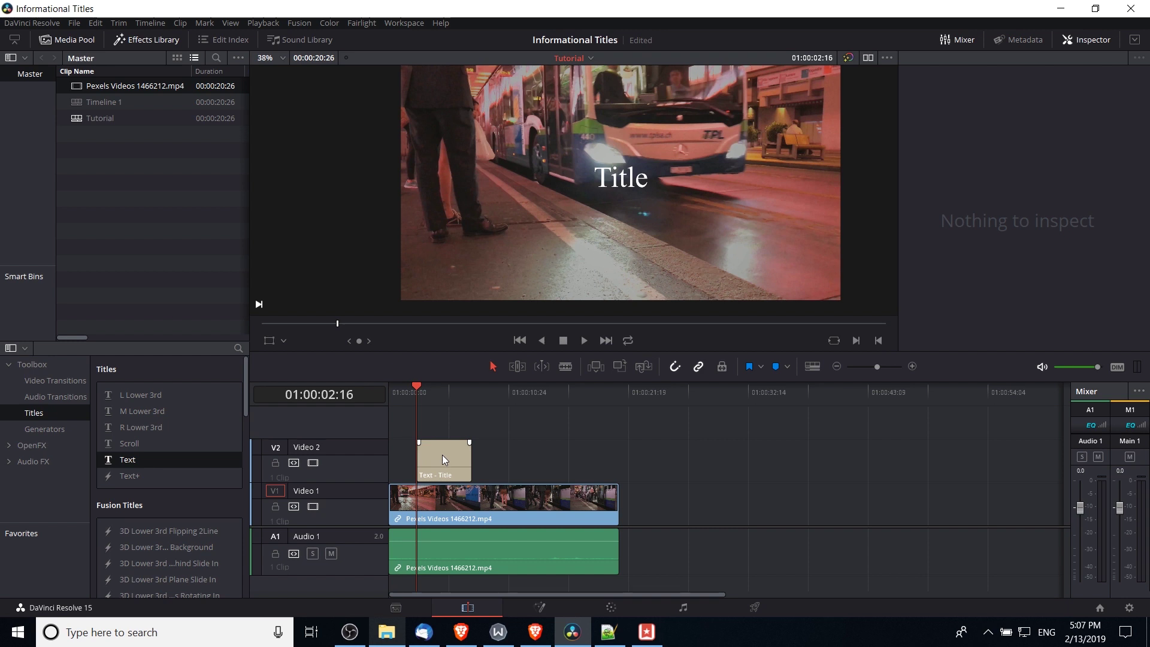
left_click(442, 460)
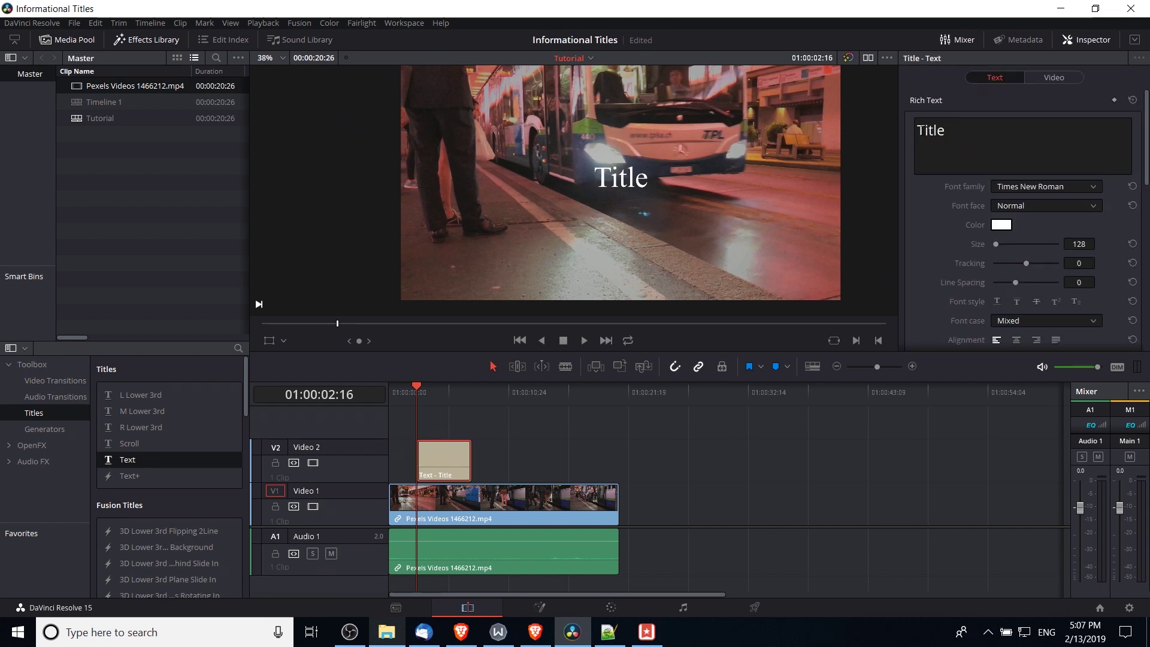
left_click(931, 131)
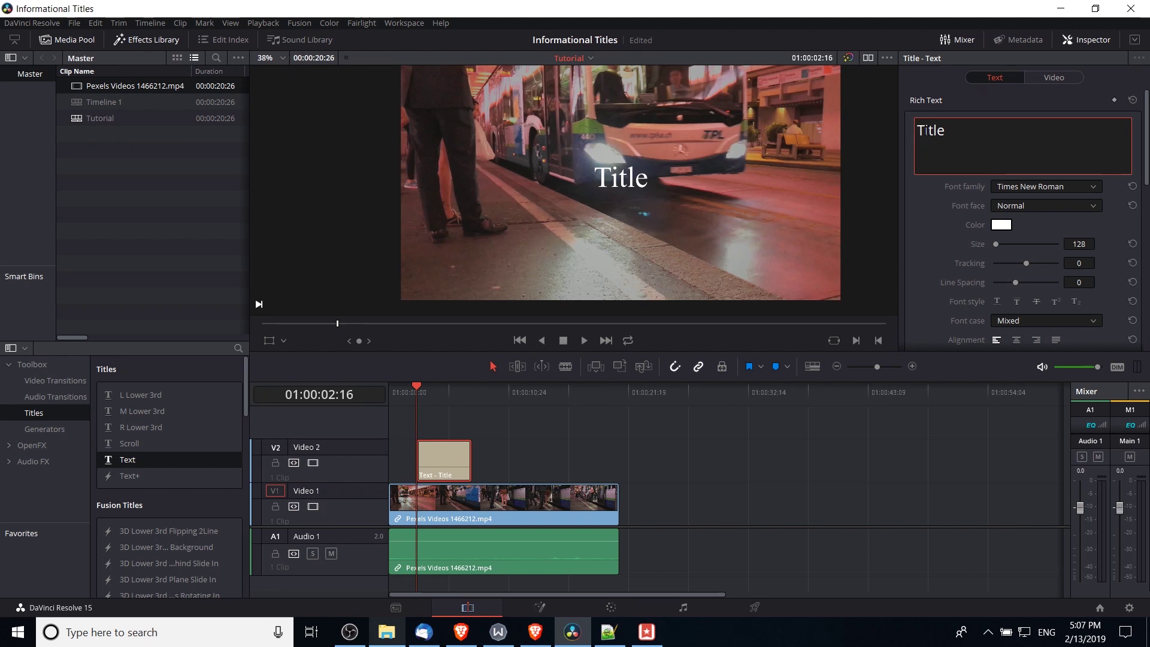
type("•")
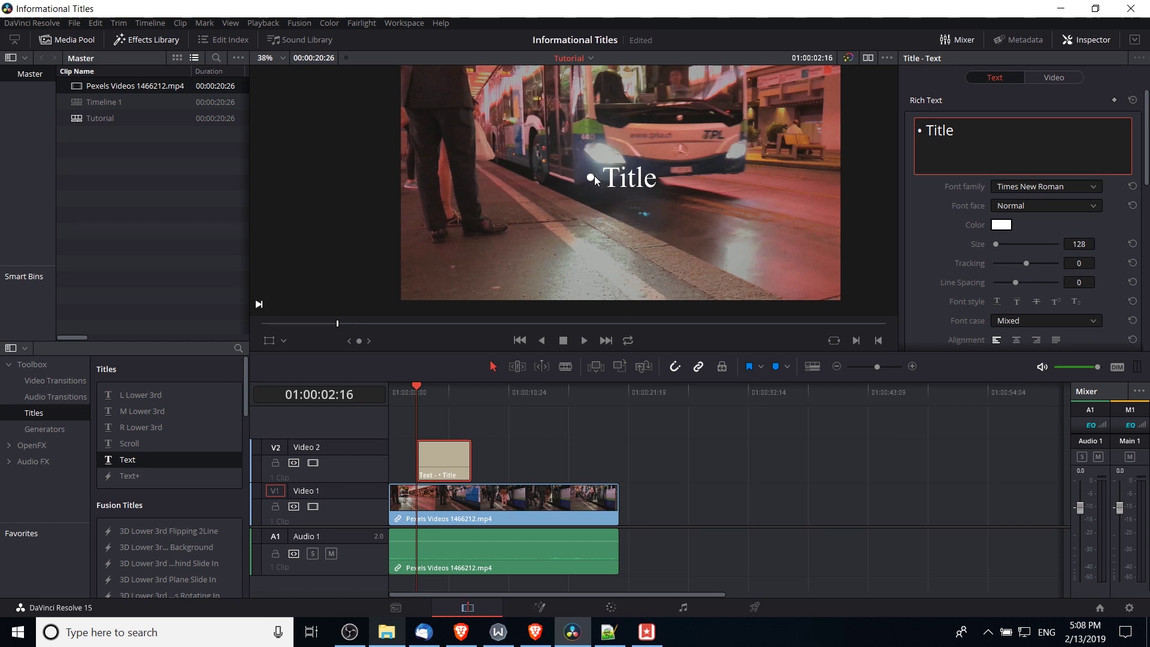
- Replace the placeholder with 'Creating a Bulleted List Title' and set the font to Segoe UI
double_click(937, 131)
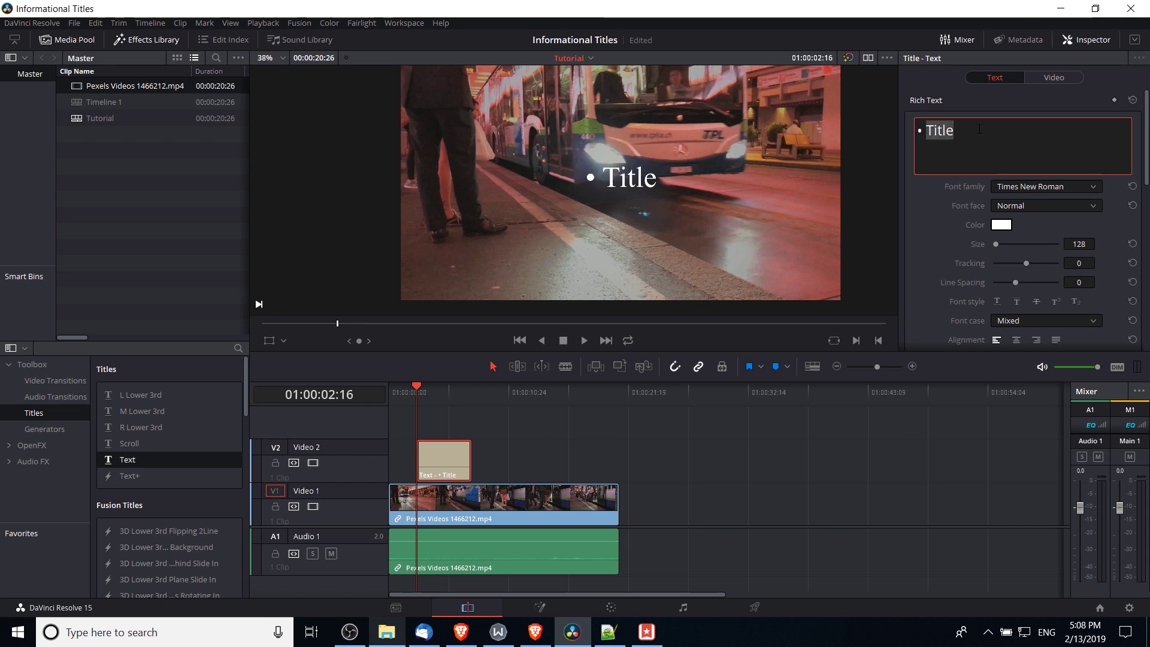
key("BackSpace")
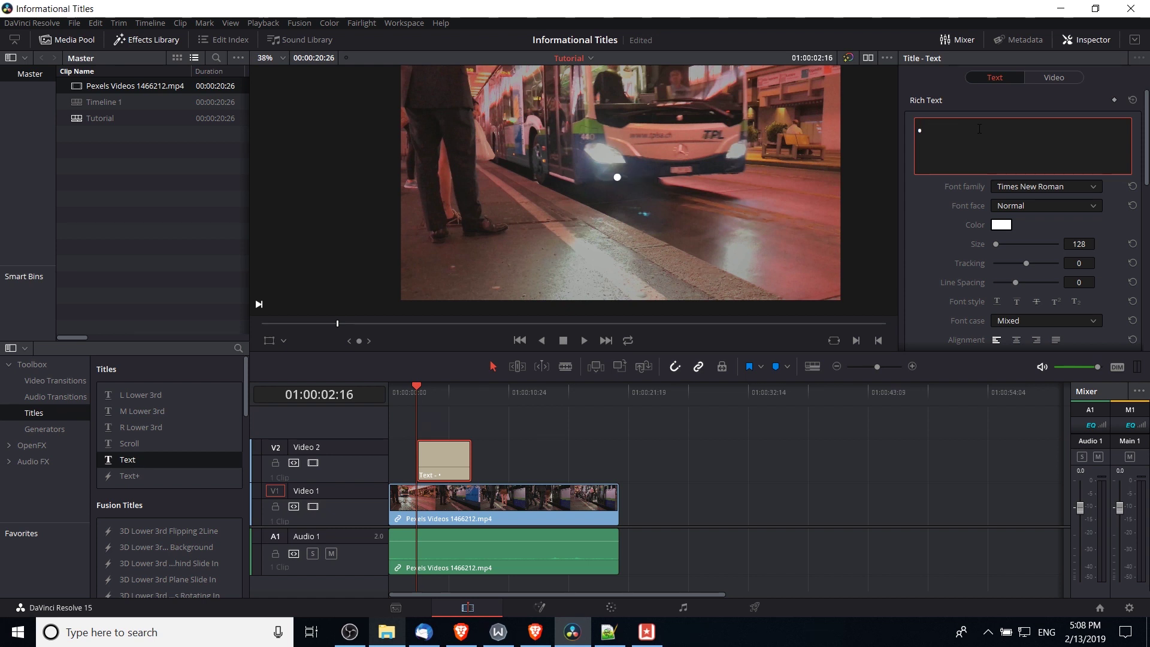
type("Creating a ")
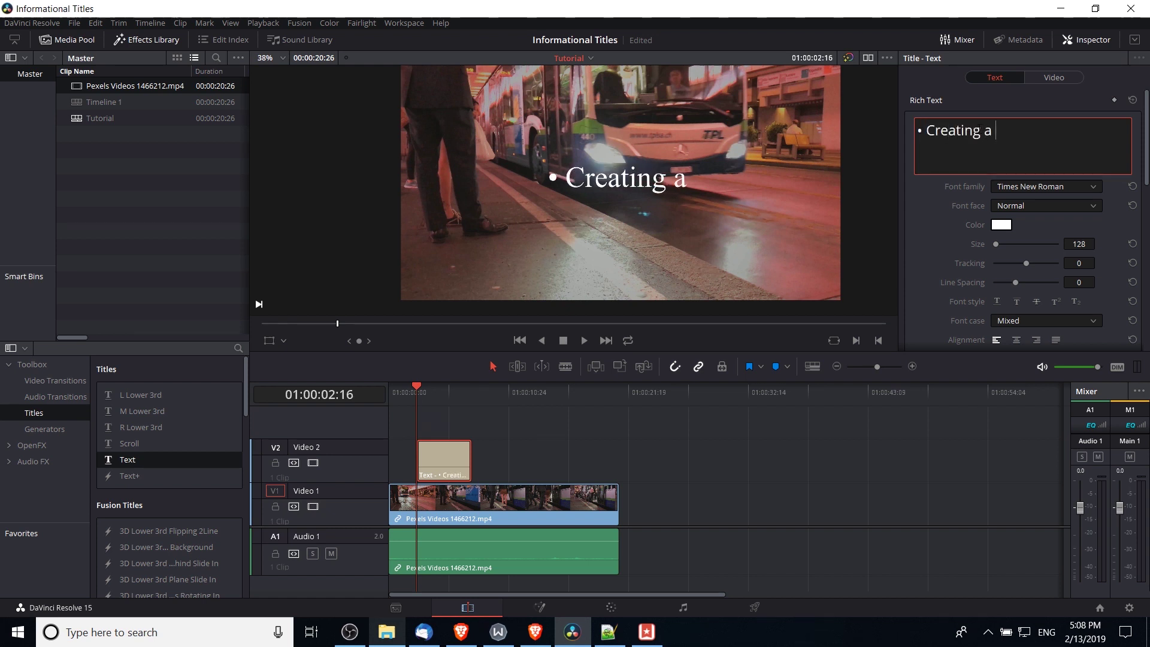
type("Bulleted Li")
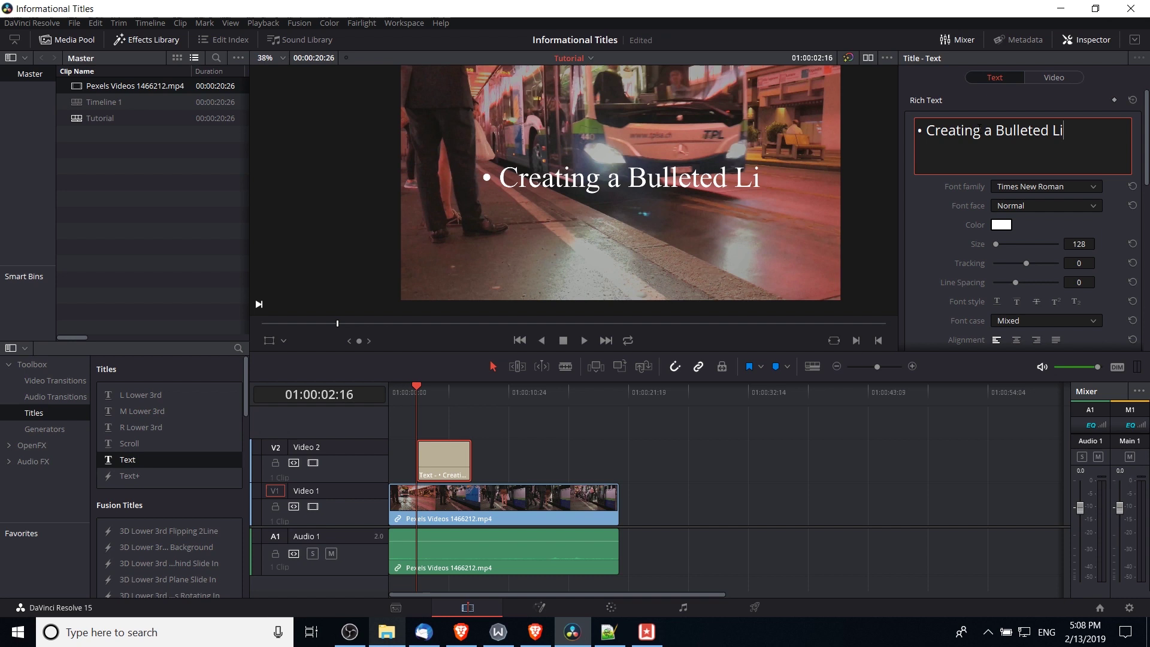
type("st Litle")
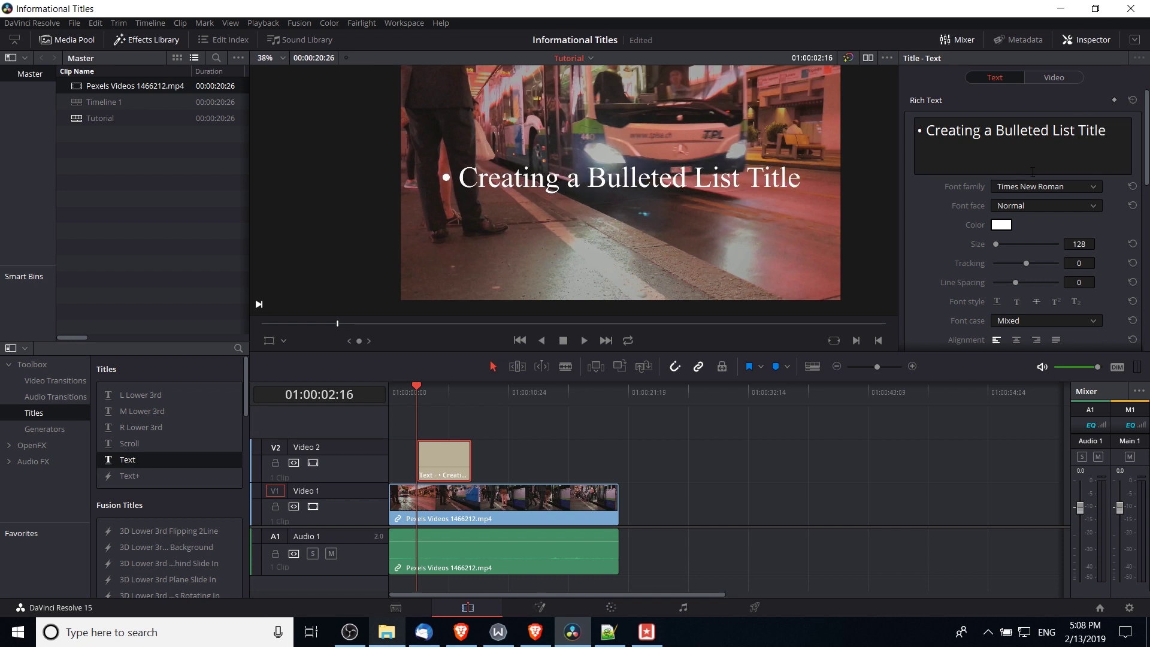
left_click(1037, 182)
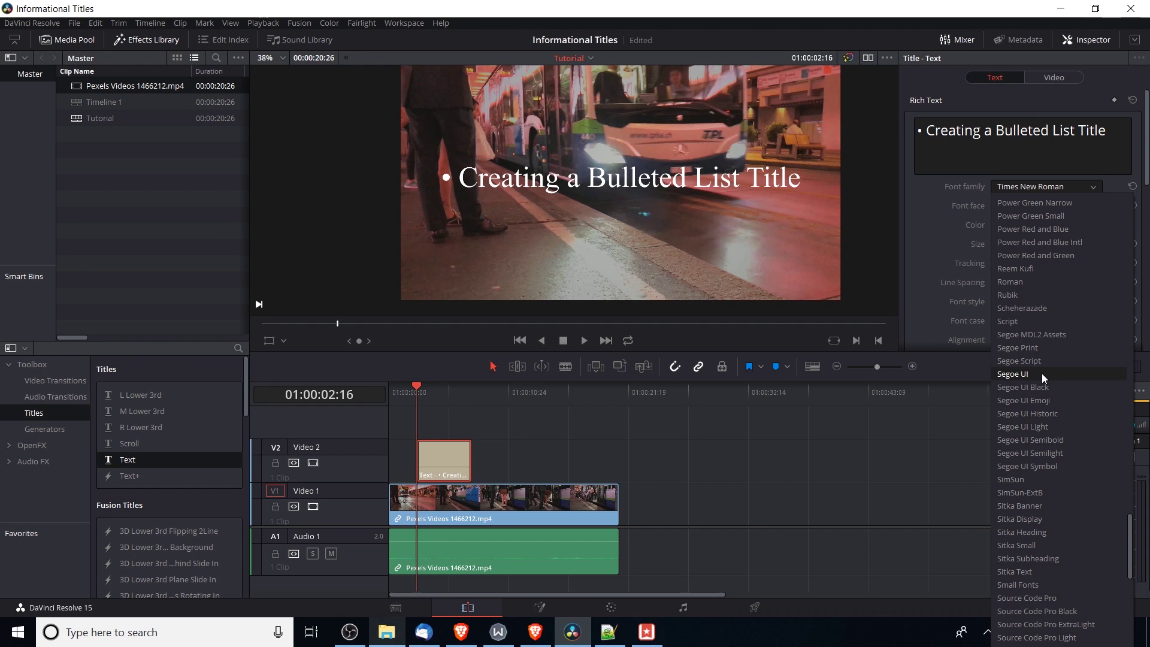
left_click(1042, 373)
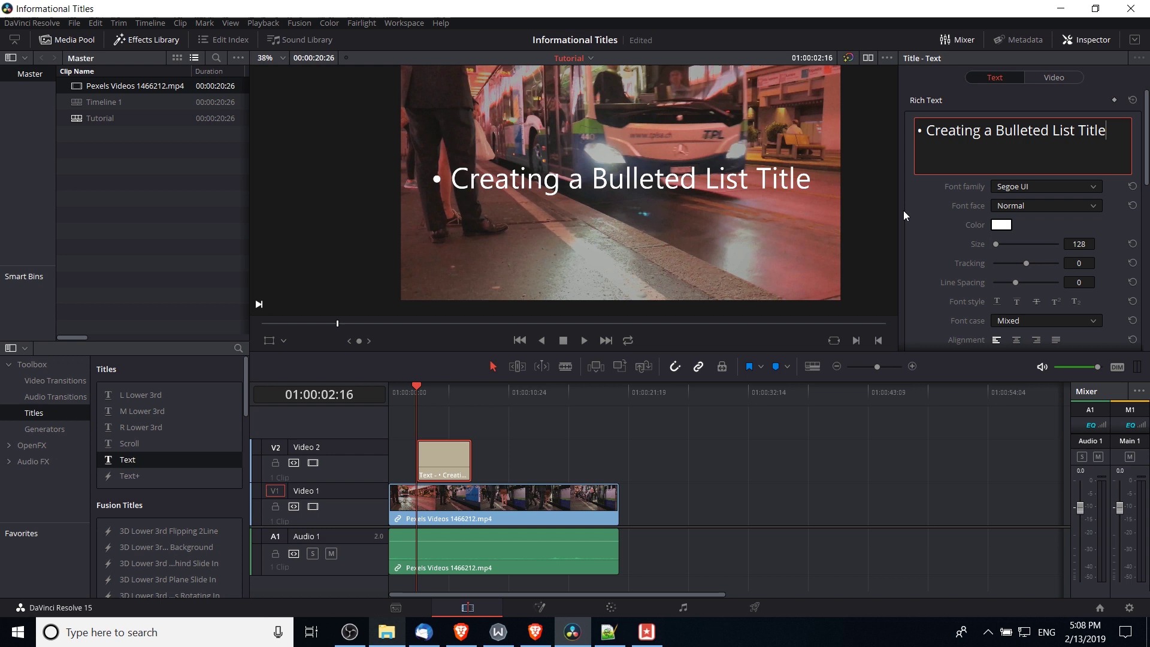
- Set the title's drop shadow Offset X to 8 and Offset Y to -8
scroll(926, 211, "down", 1)
scroll(926, 211, "down", 5)
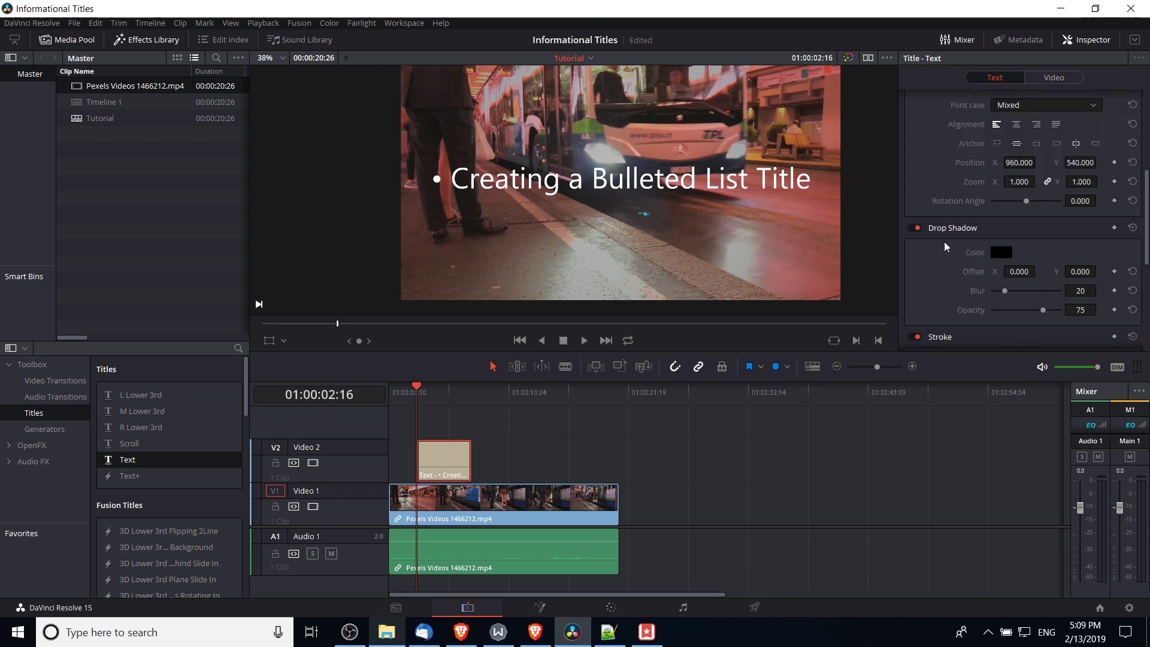
scroll(947, 246, "down", 1)
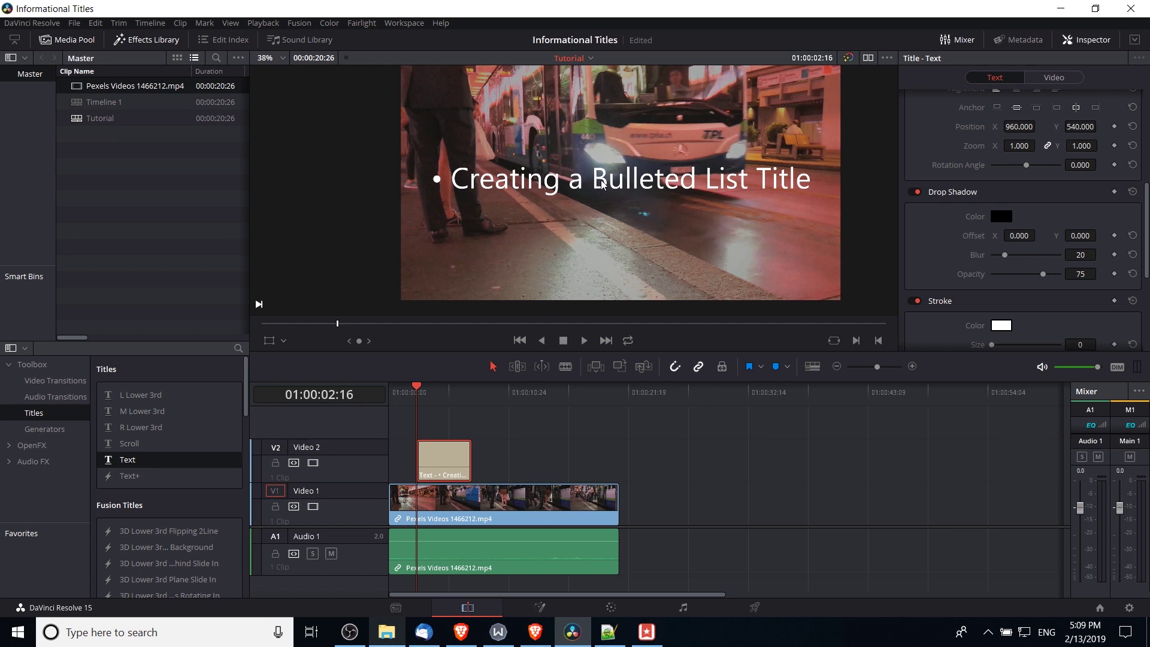
left_click(1018, 235)
type("8")
key("Return")
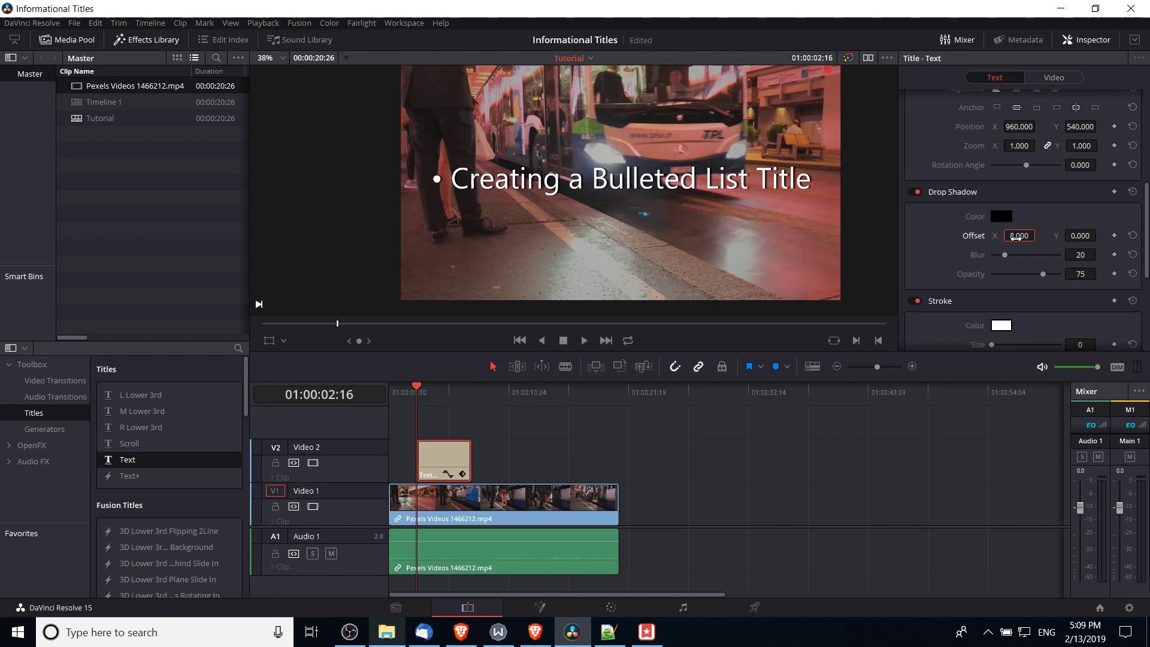
type("-8")
key("Return")
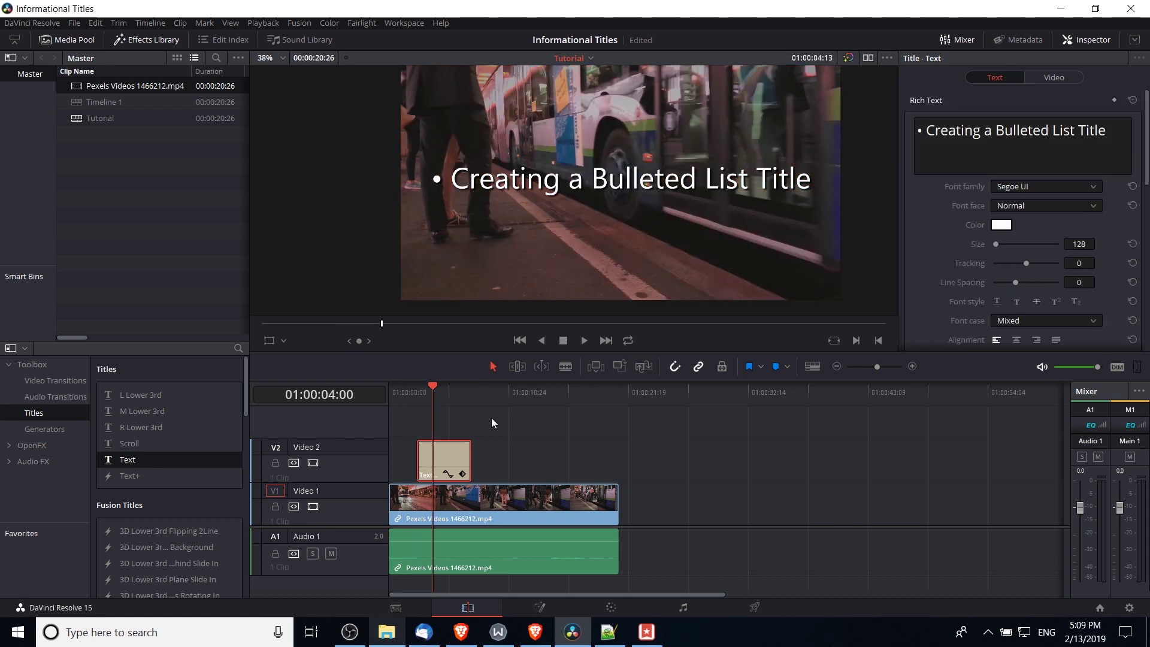
- Place an Edge Wipe transition at the start of the title clip
left_click(31, 382)
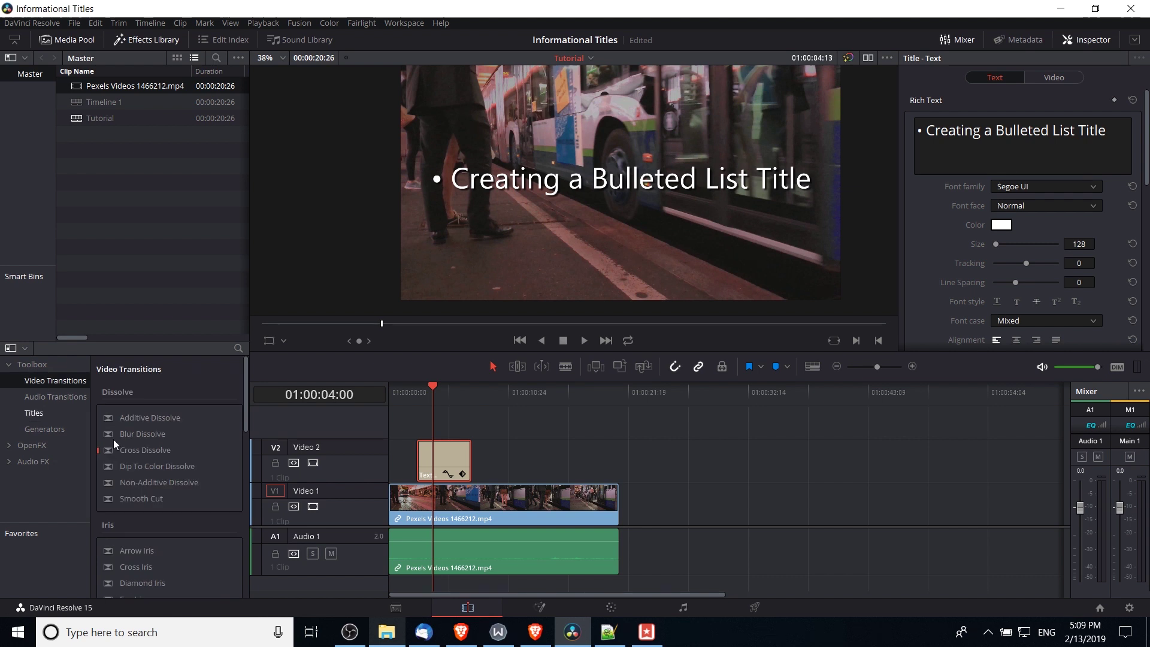
scroll(114, 440, "down", 2)
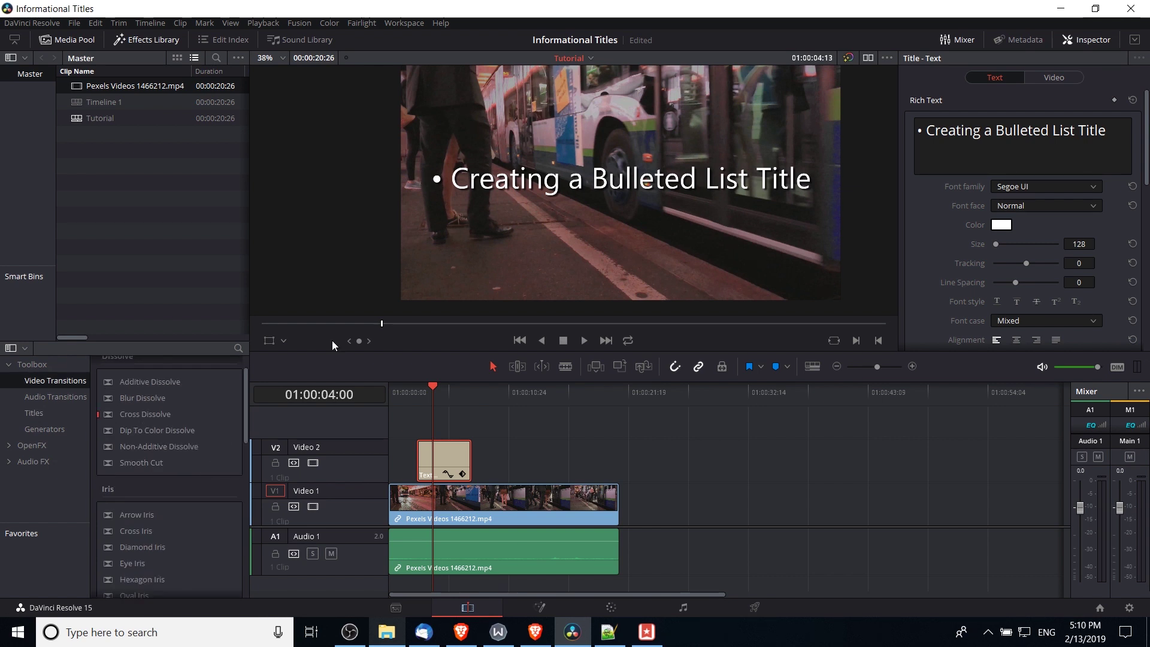
scroll(147, 467, "down", 3)
scroll(150, 467, "down", 10)
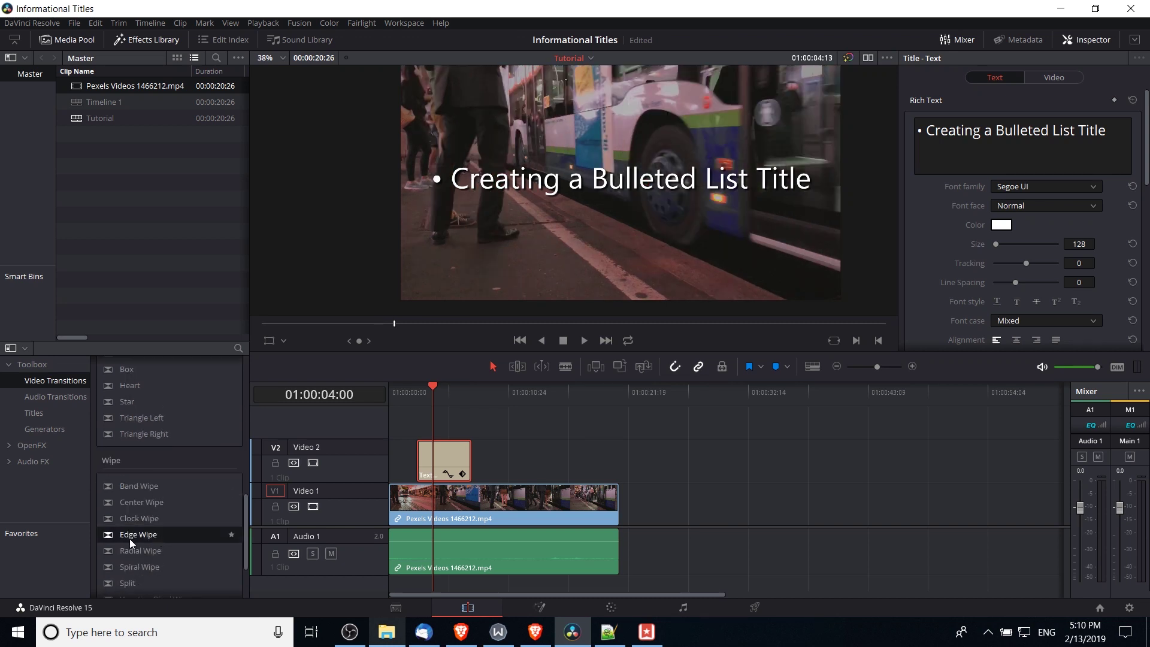
left_click_drag(130, 541, 423, 460)
- Mute the Audio 1 track and preview the title from 01:00:02:16
left_click(418, 394)
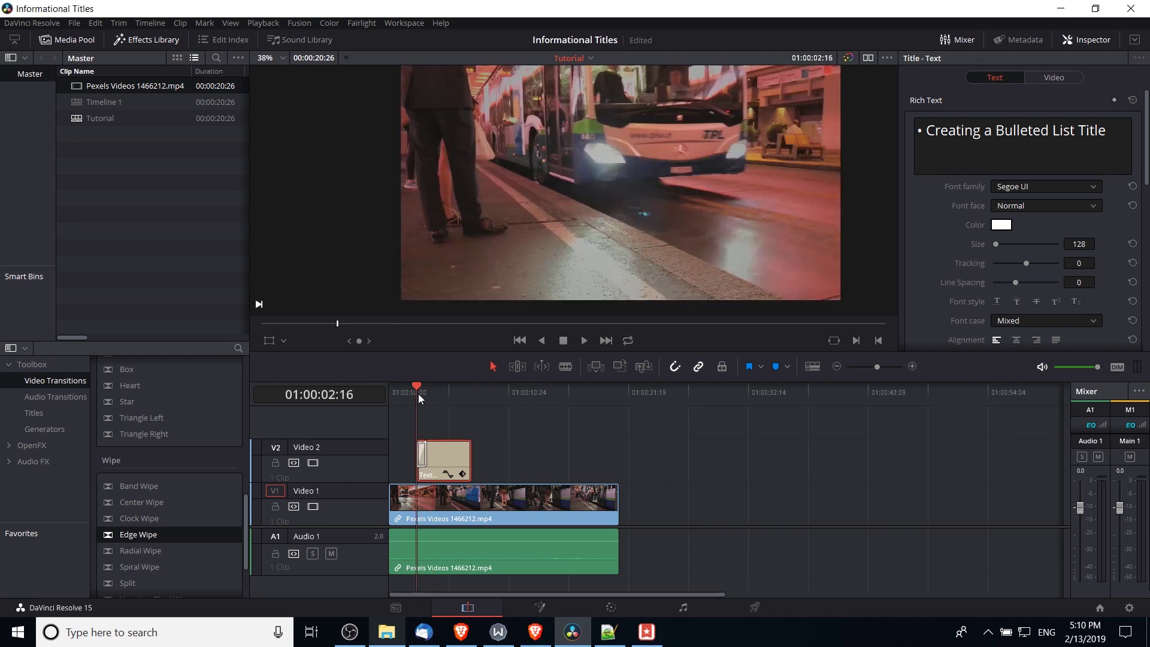
left_click(332, 554)
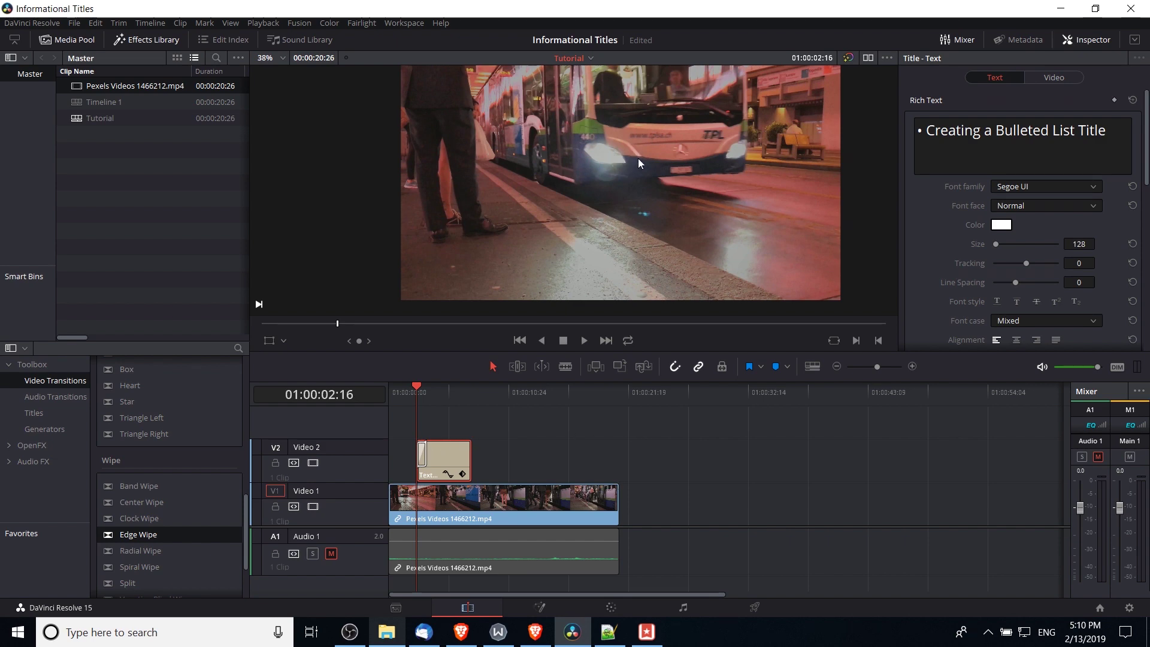
key("space")
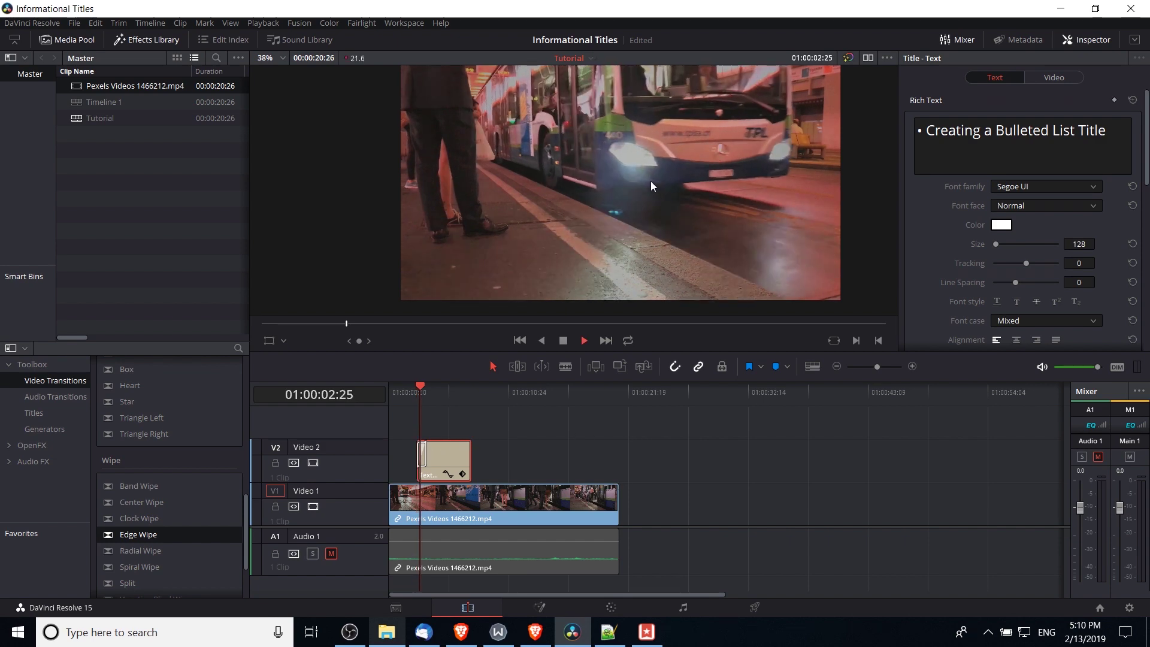
key("space")
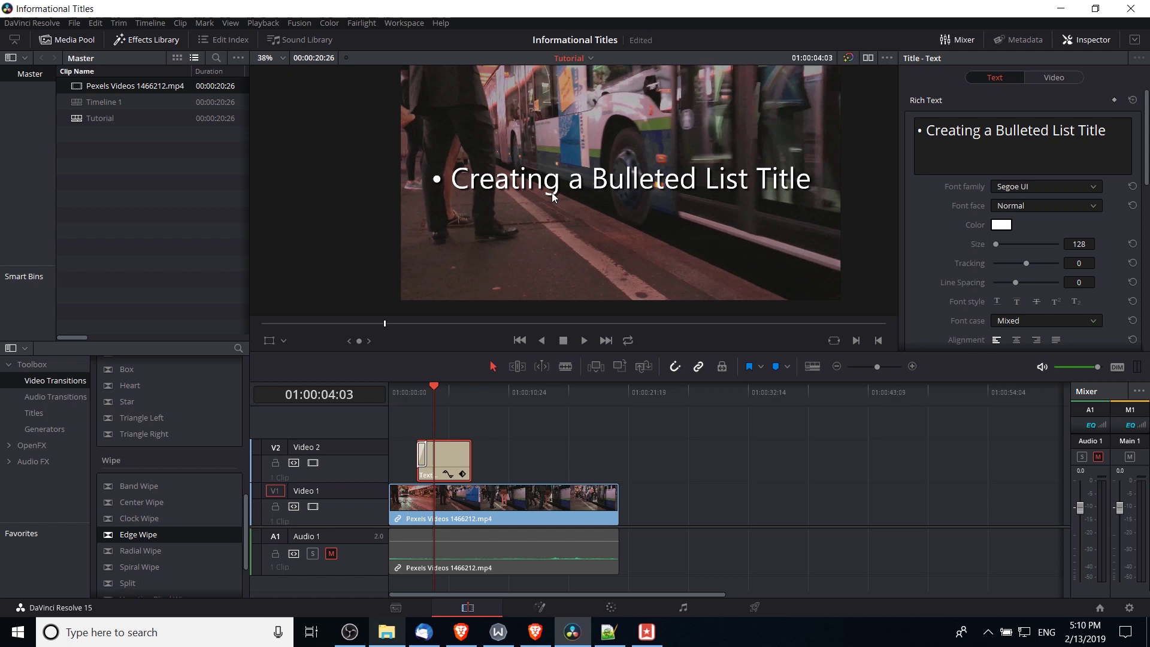
scroll(810, 227, "down", 1)
left_click_drag(877, 366, 879, 365)
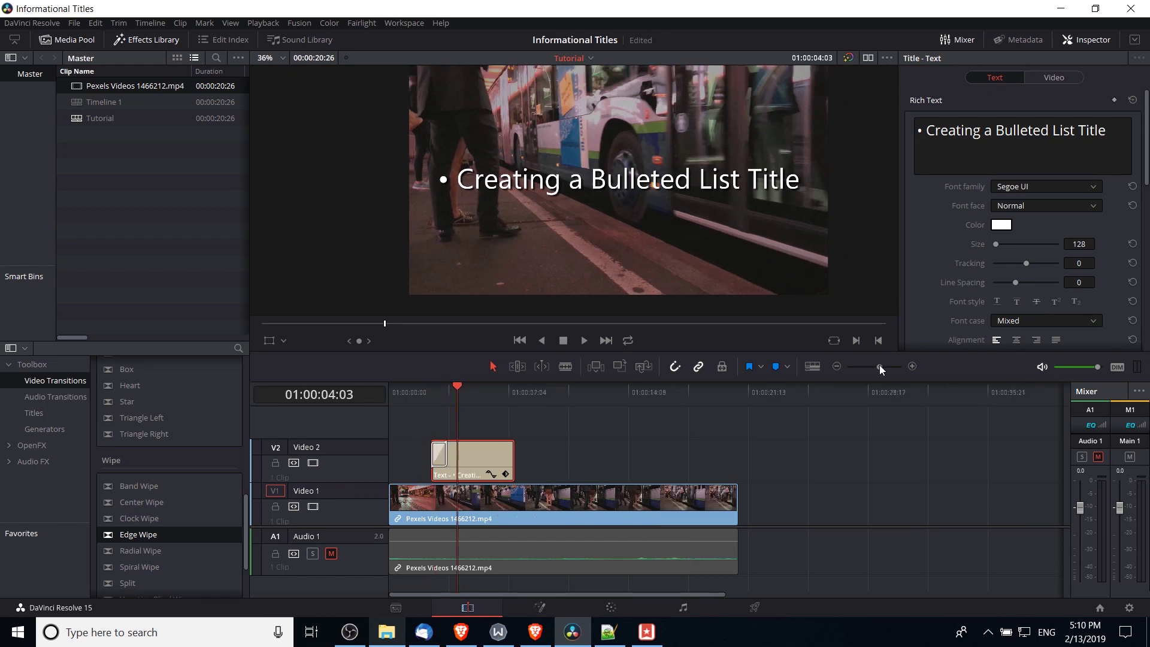
- Set the Edge Wipe transition's angle to 90
left_click(441, 457)
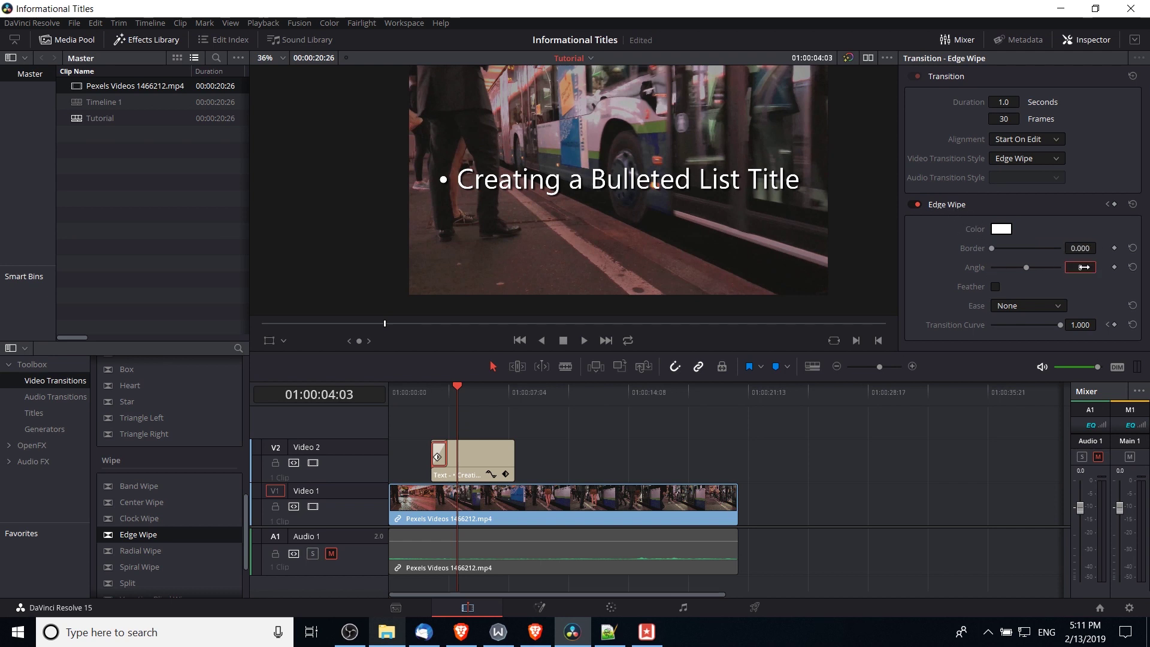
left_click(1080, 267)
key("BackSpace")
type("90")
- Widen the wipe border to 129.390 and play back the title's wipe-in
left_click(421, 399)
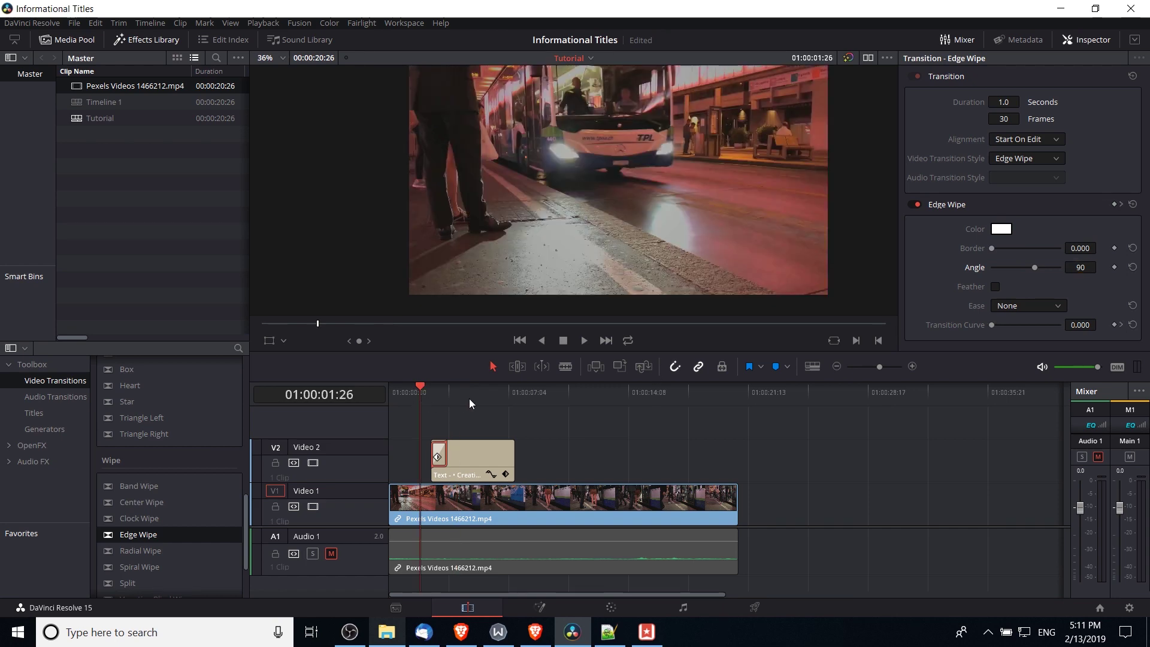
left_click(450, 398)
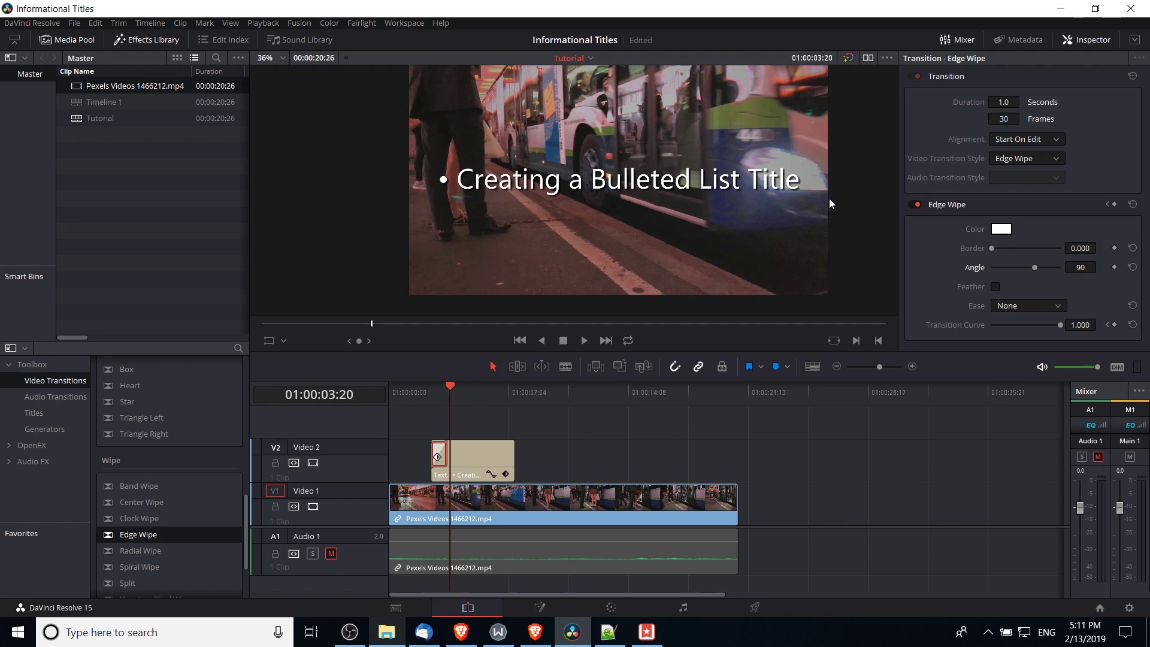
key("j")
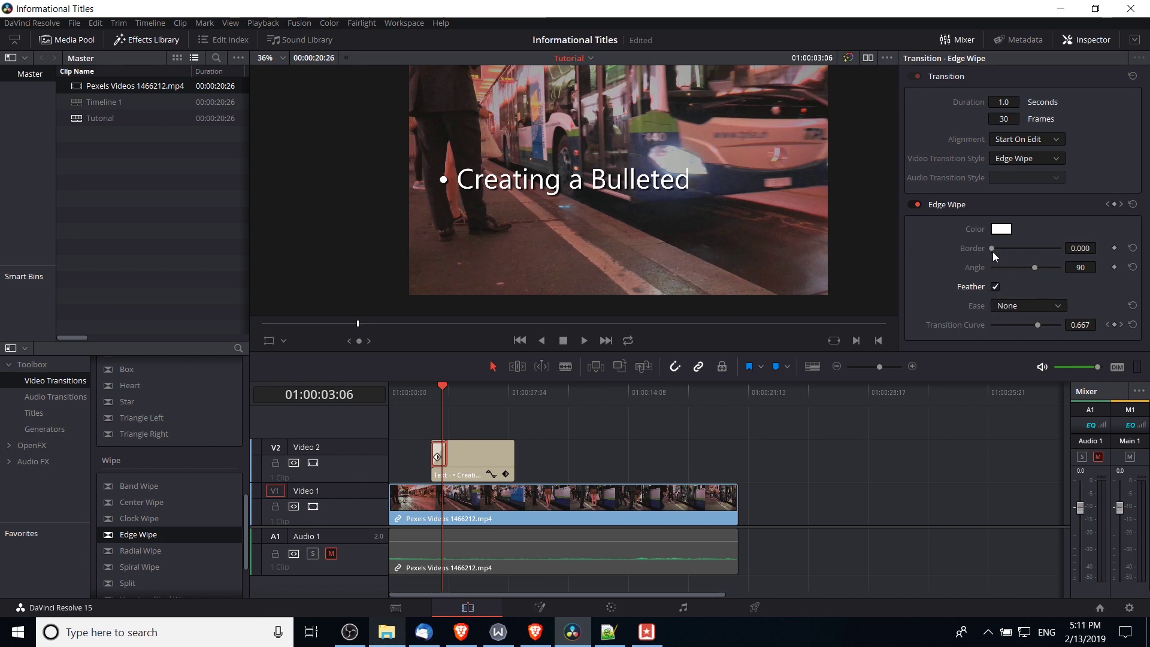
left_click_drag(993, 252, 1010, 252)
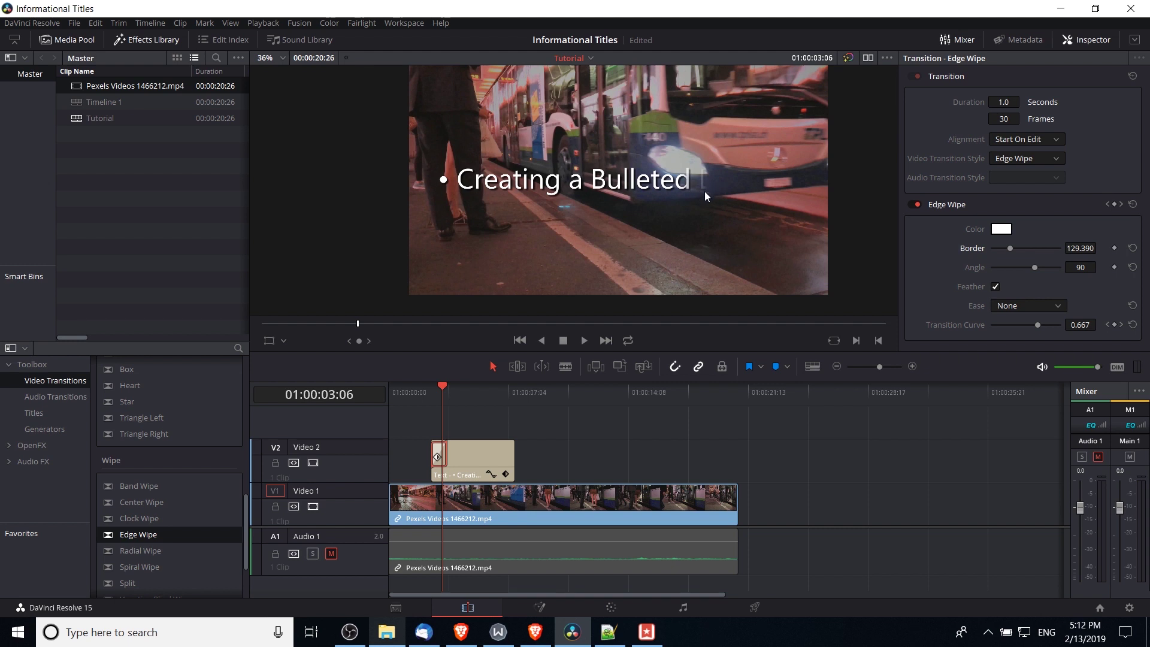
left_click(422, 393)
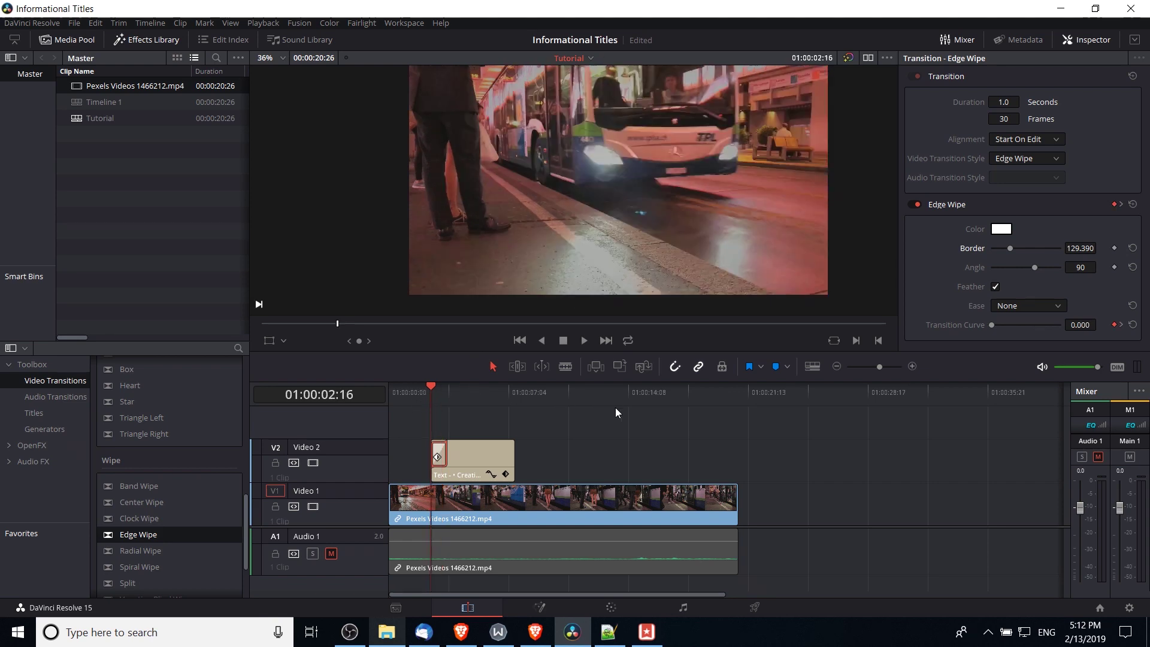
key("space")
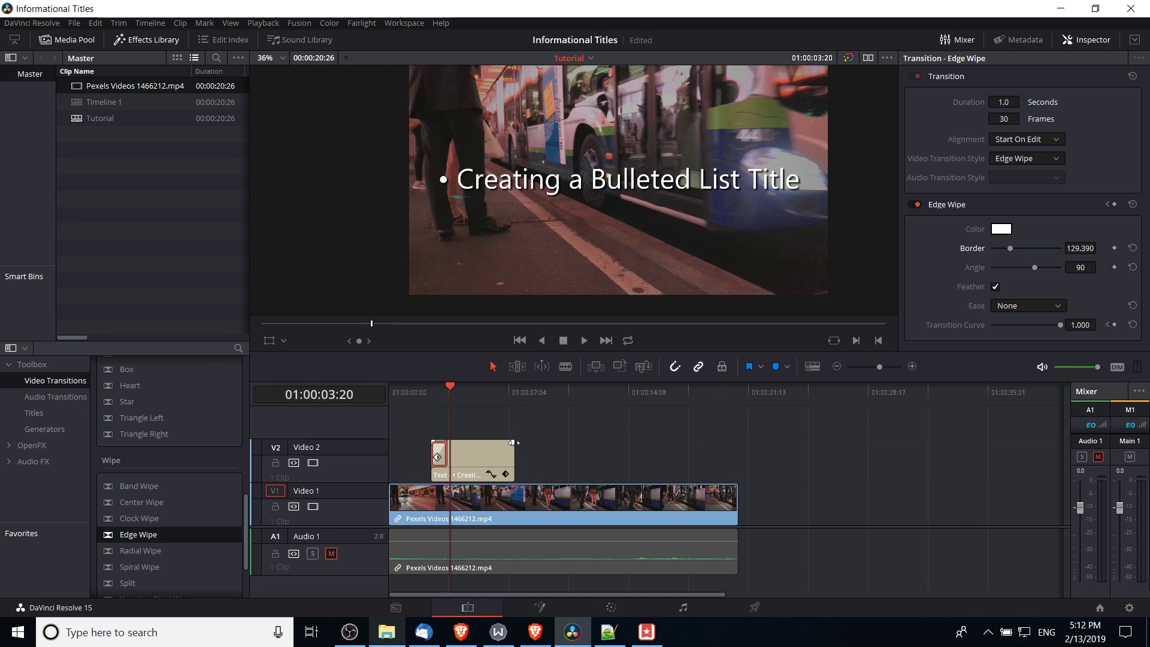
- Add a fade-out to the end of the title clip and play it back
left_click_drag(513, 443, 499, 444)
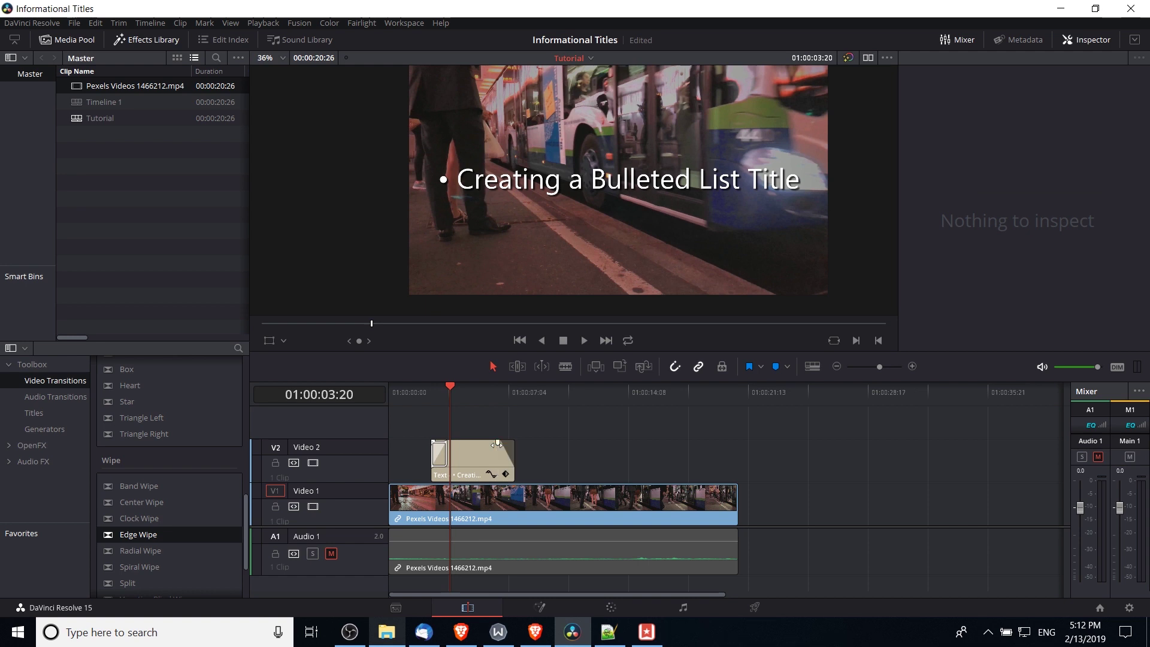
left_click(492, 390)
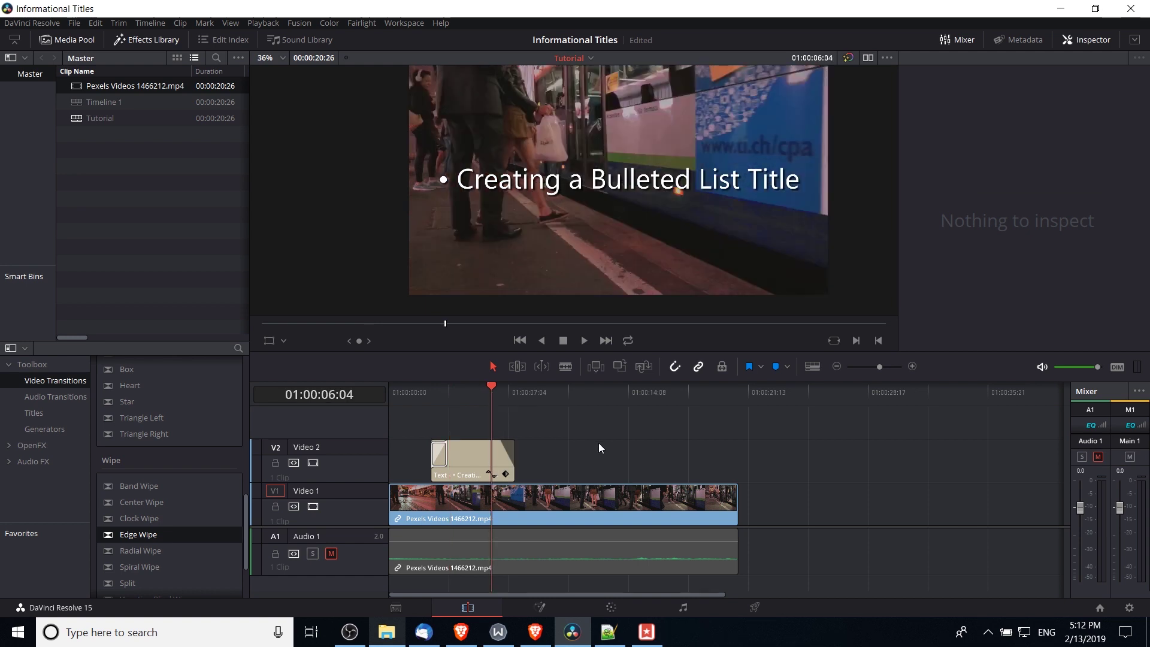
key("space")
key("space")
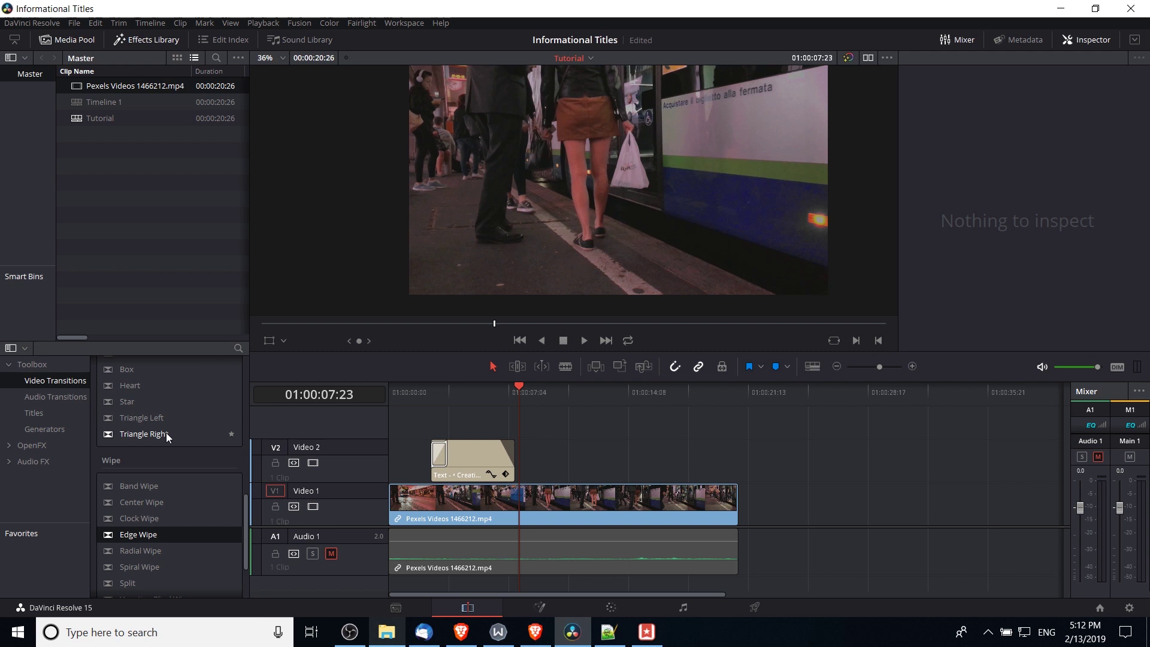
- Select the title clip on Video 2
scroll(166, 433, "down", 3)
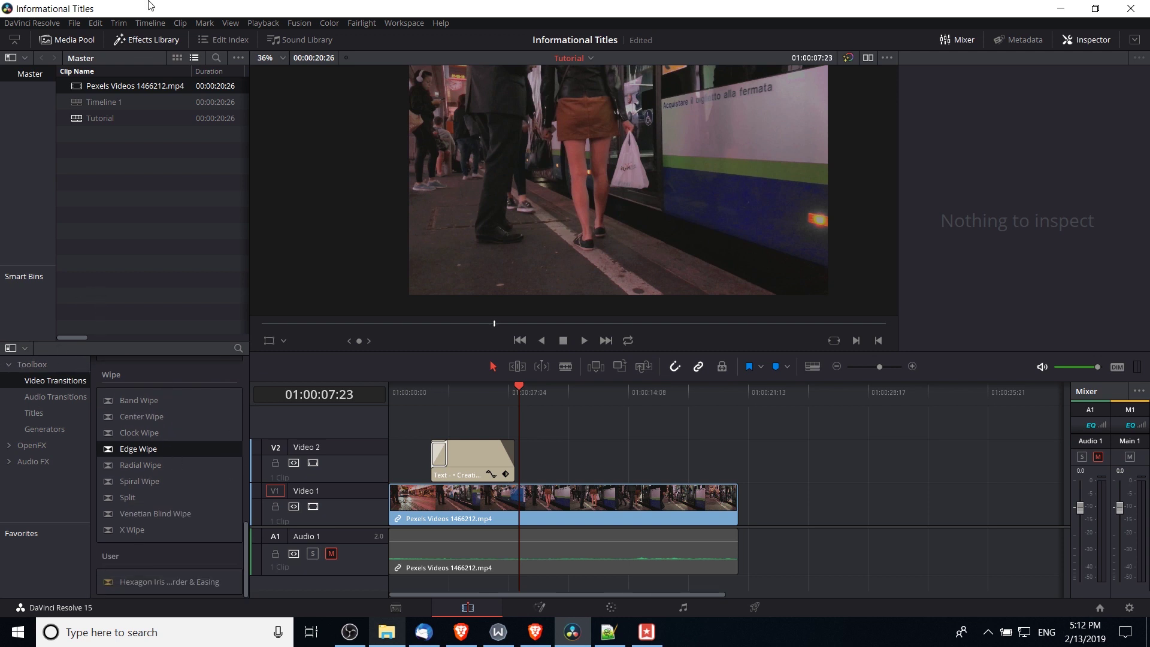
scroll(188, 465, "up", 8)
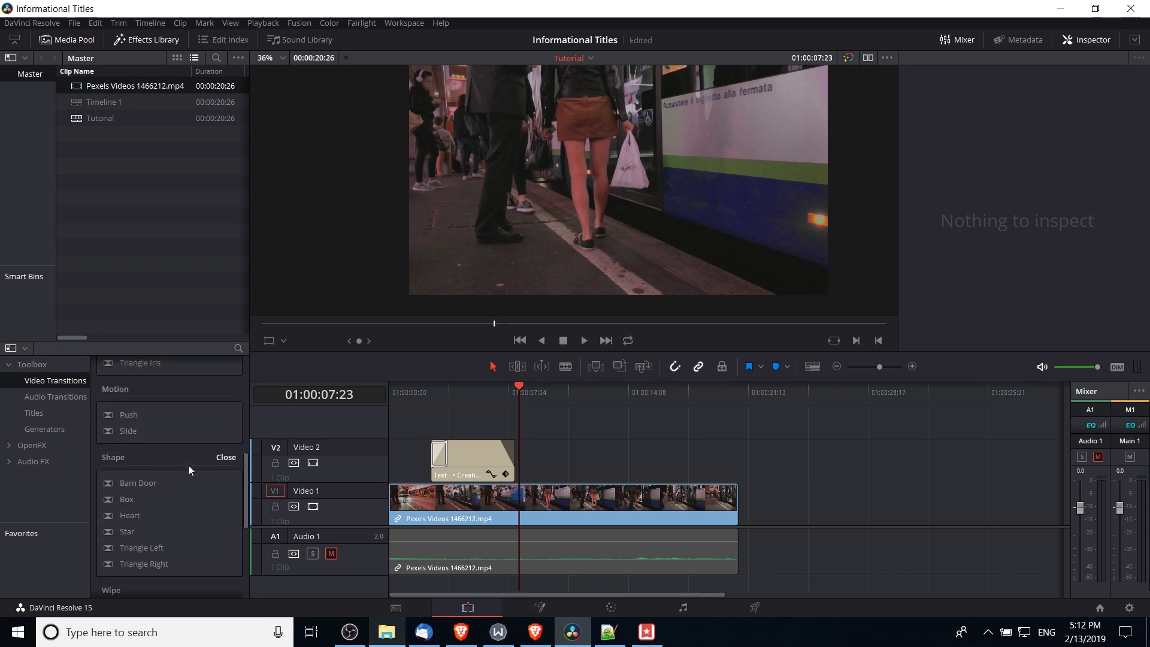
left_click(457, 450)
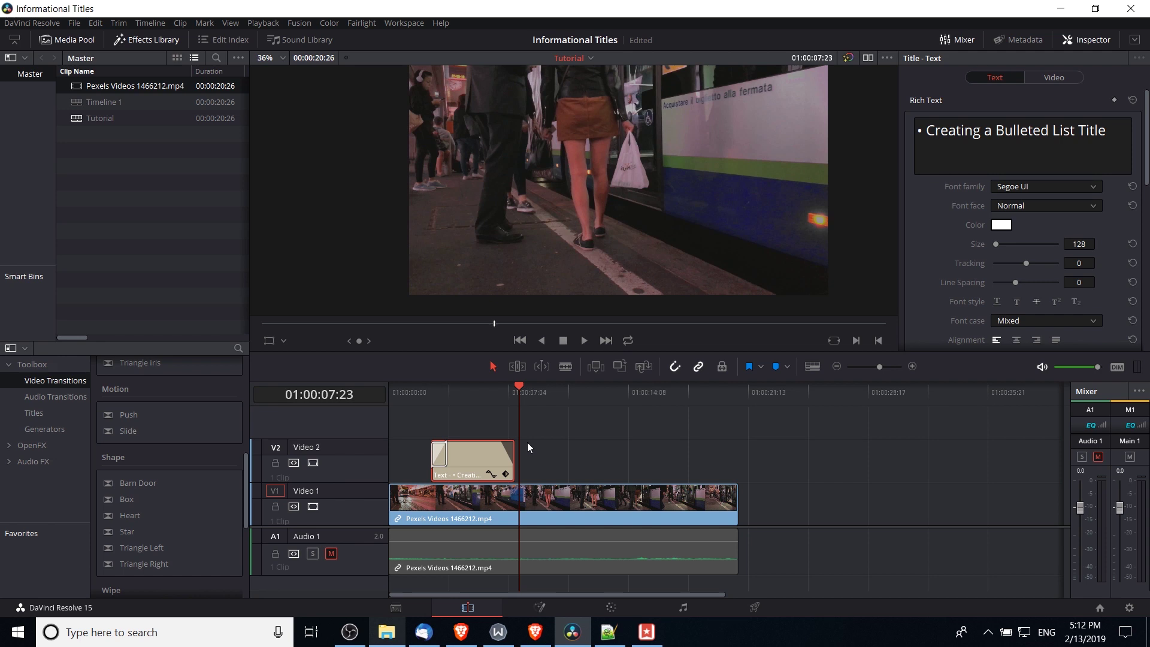
left_click(472, 448)
- Paste two copies of the title at later playhead positions
left_click(559, 447)
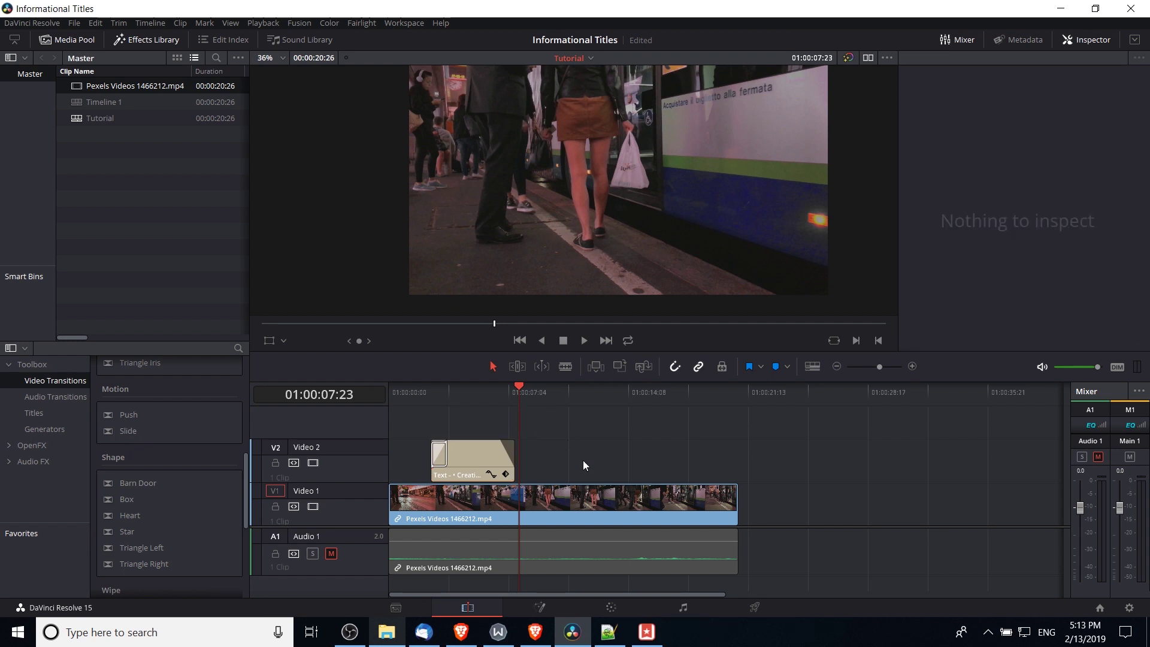
key("ctrl+v")
left_click_drag(633, 390, 616, 392)
key("ctrl+v")
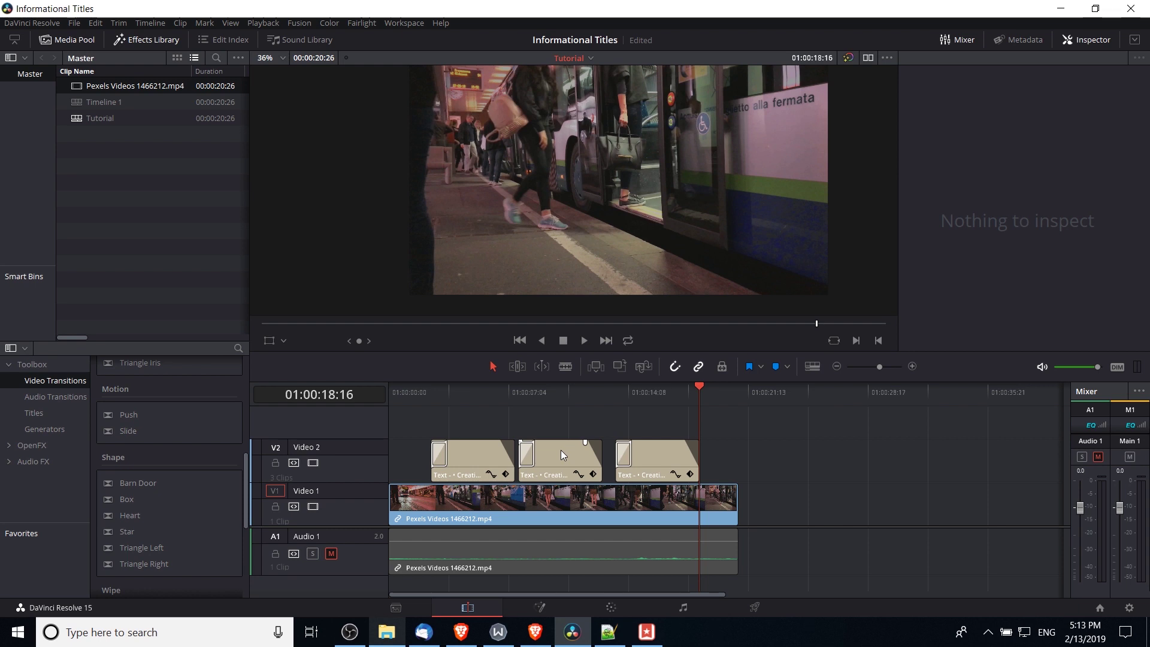
- Move the two title copies up onto new Video 3 and Video 4 tracks
left_click_drag(553, 459, 504, 427)
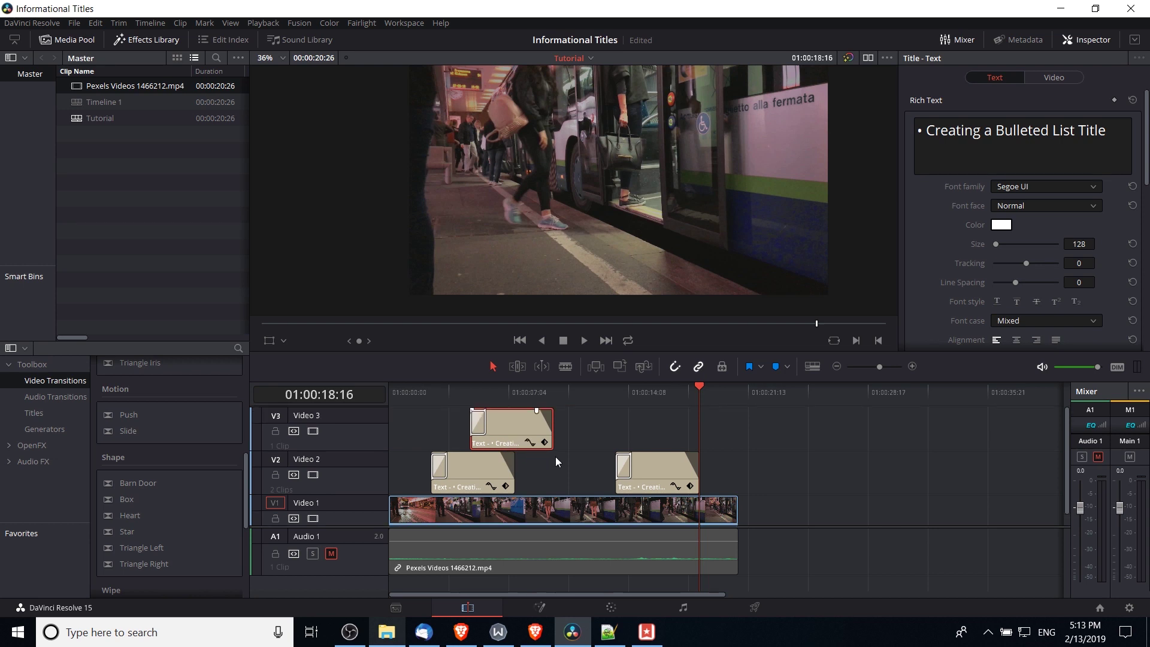
left_click_drag(655, 473, 540, 433)
key("Up")
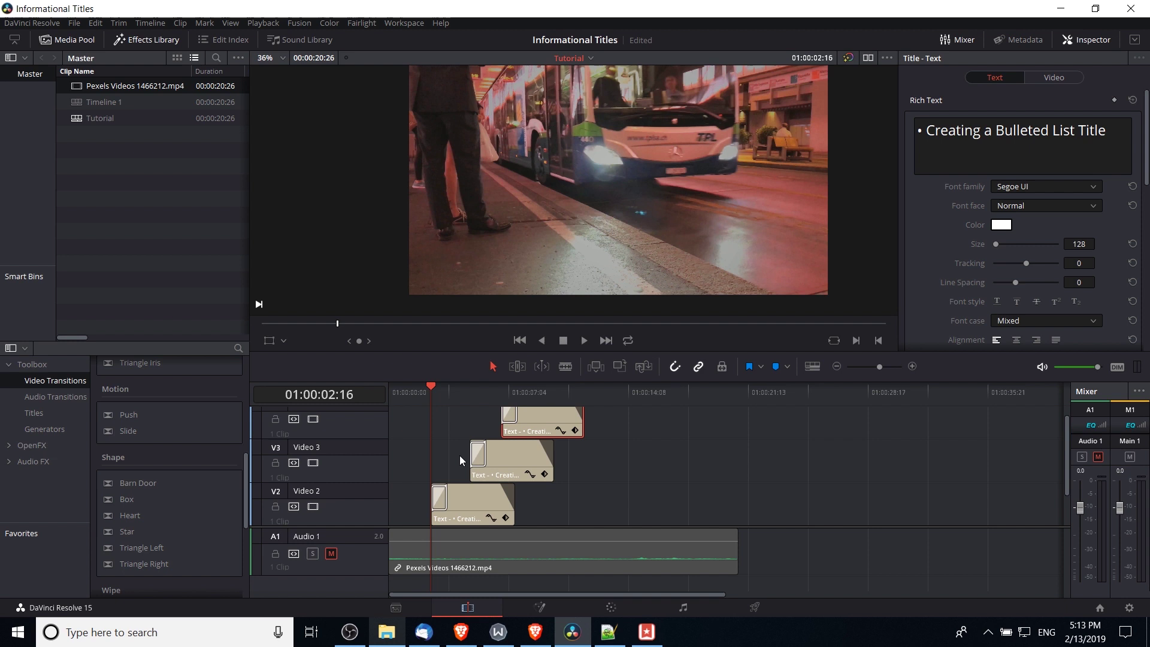
- Slide the Video 3 title so it starts about four seconds after the Video 2 title
scroll(459, 456, "down", 1)
mouse_move(492, 452)
left_mouse_down()
mouse_move(524, 451)
mouse_move(490, 452)
left_mouse_up()
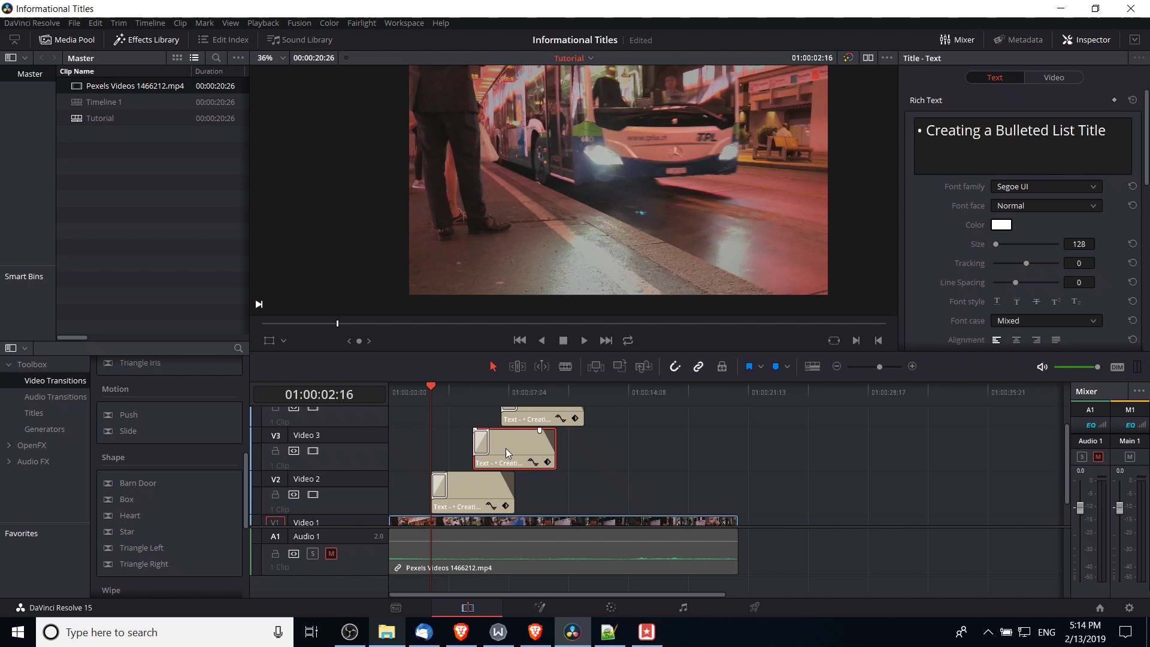
left_click_drag(501, 451, 460, 448)
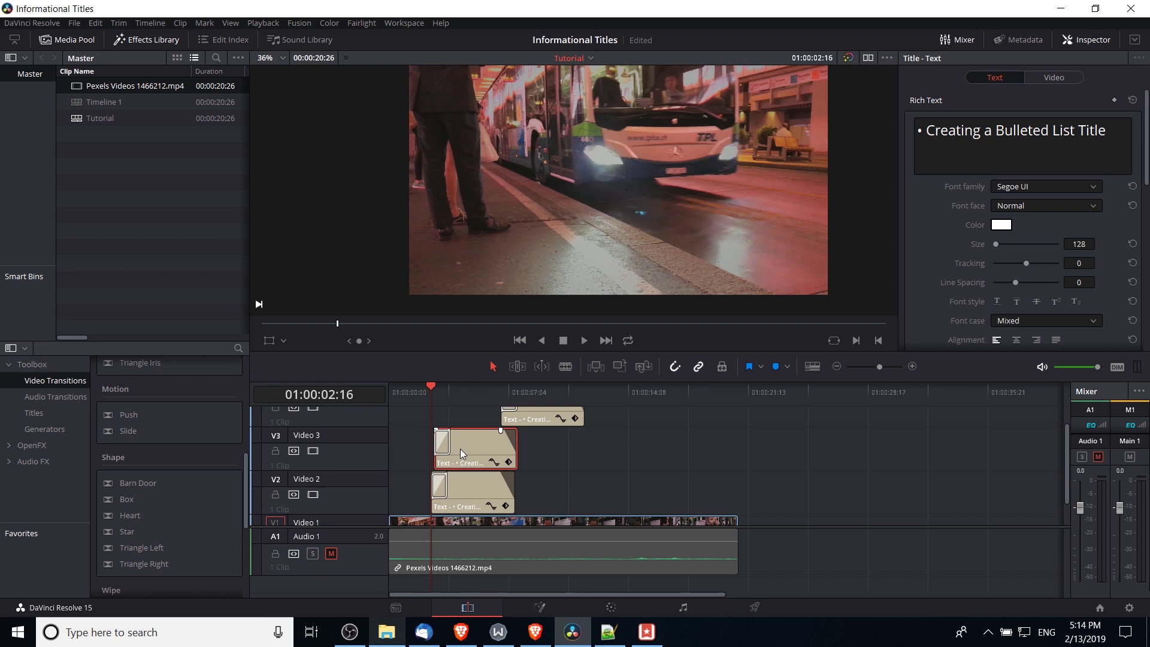
left_click_drag(461, 449, 603, 416)
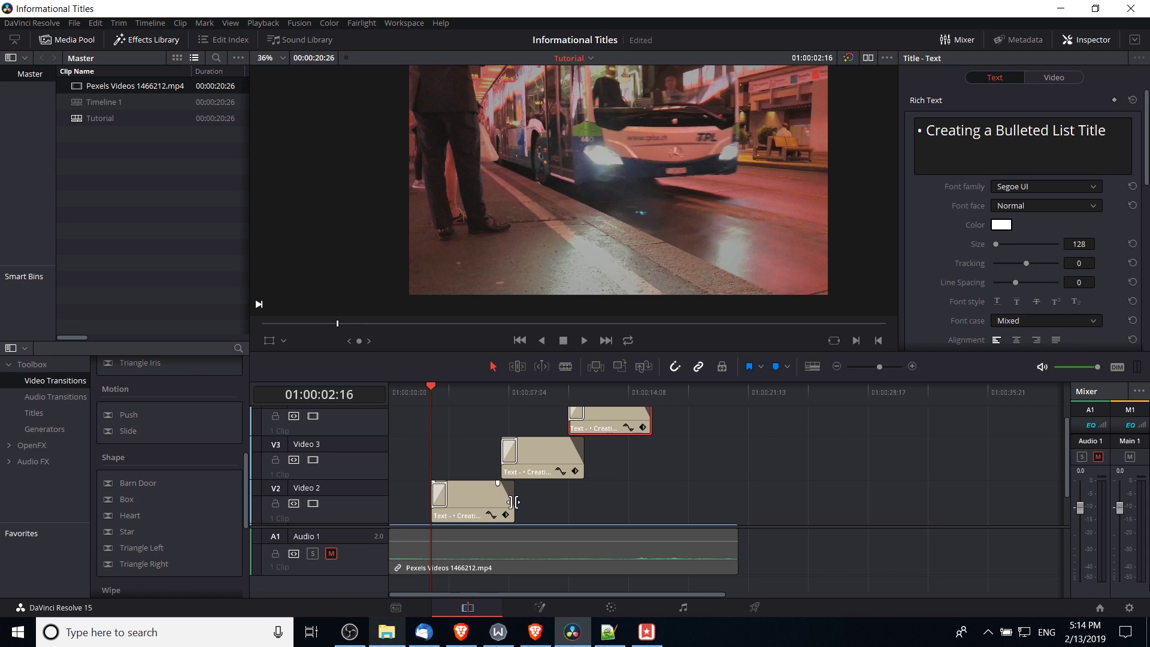
- Trim the Video 2, 3 and 4 titles to end with the footage, playhead at their overlap
left_click_drag(517, 503, 739, 508)
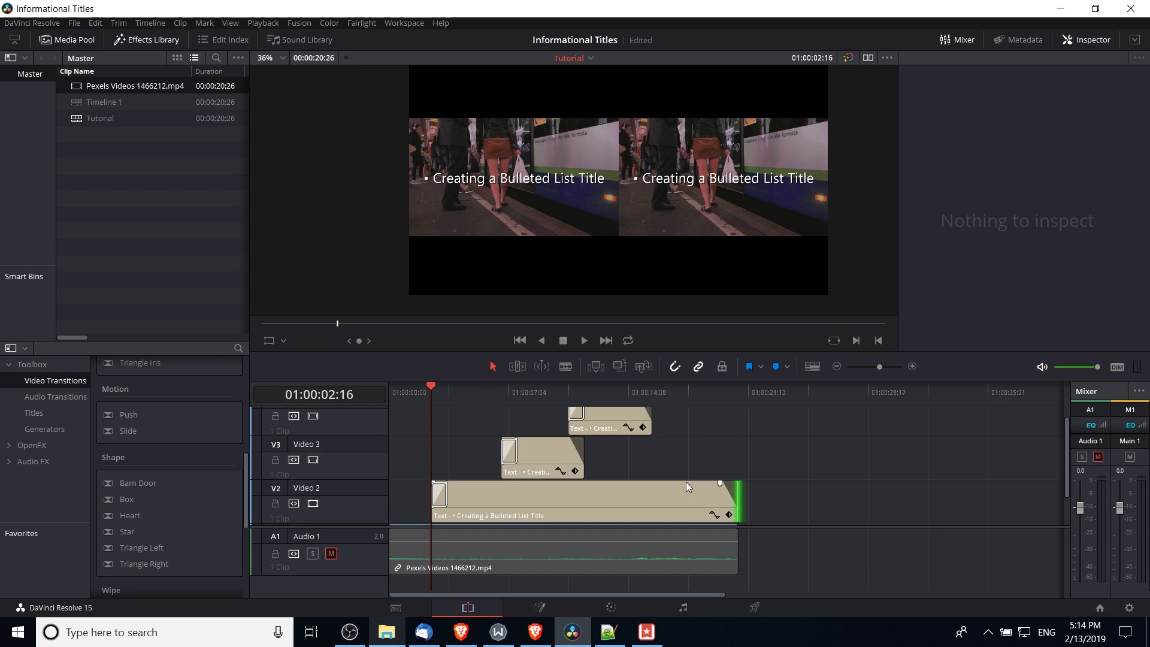
left_click_drag(574, 457, 739, 454)
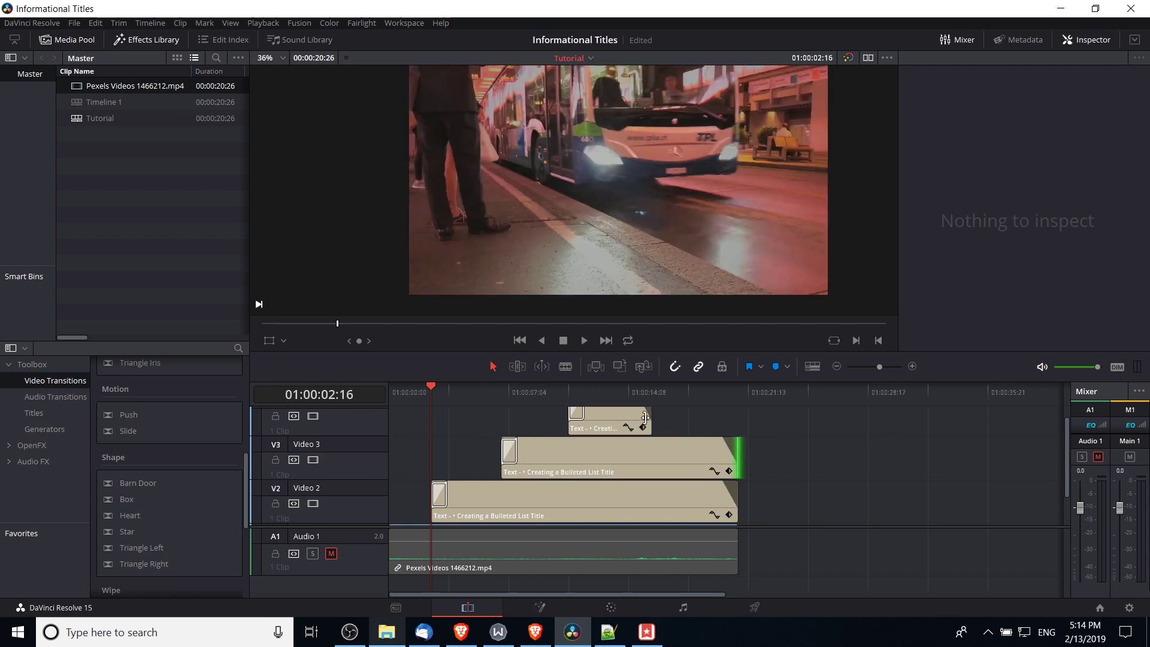
left_click_drag(646, 418, 738, 417)
left_click(600, 392)
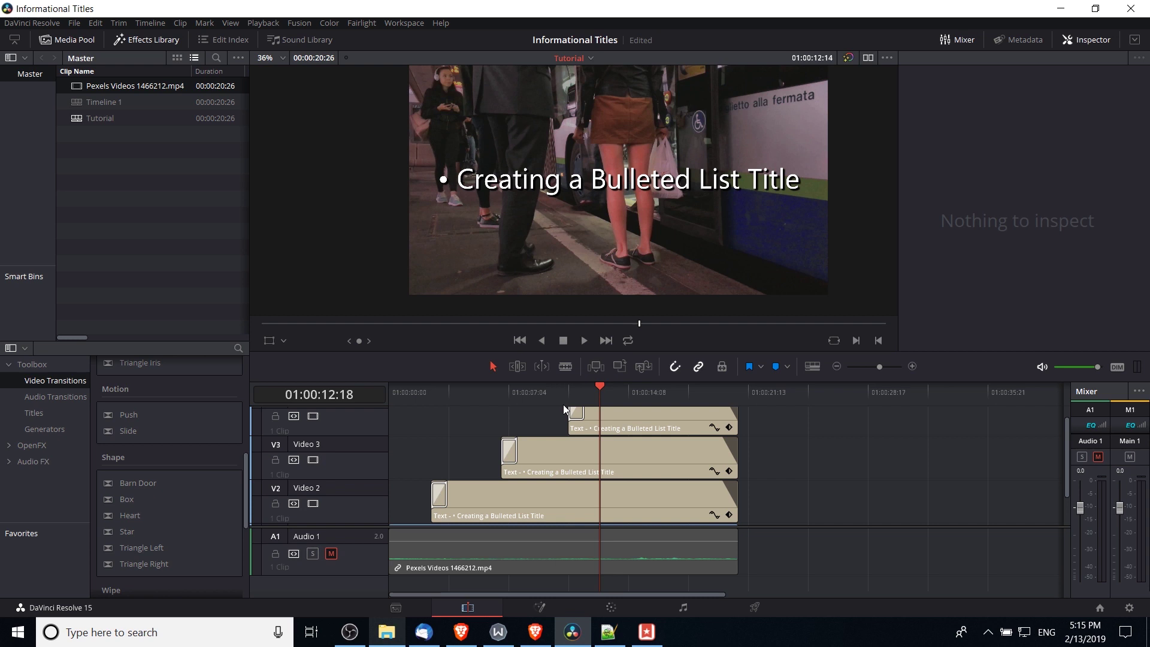
- Change the Video 3 title's text to '• DaVinci Resolve Tutorial'
left_click(566, 460)
left_click_drag(1107, 131, 923, 130)
type("DaVinci Resolve Tutorial")
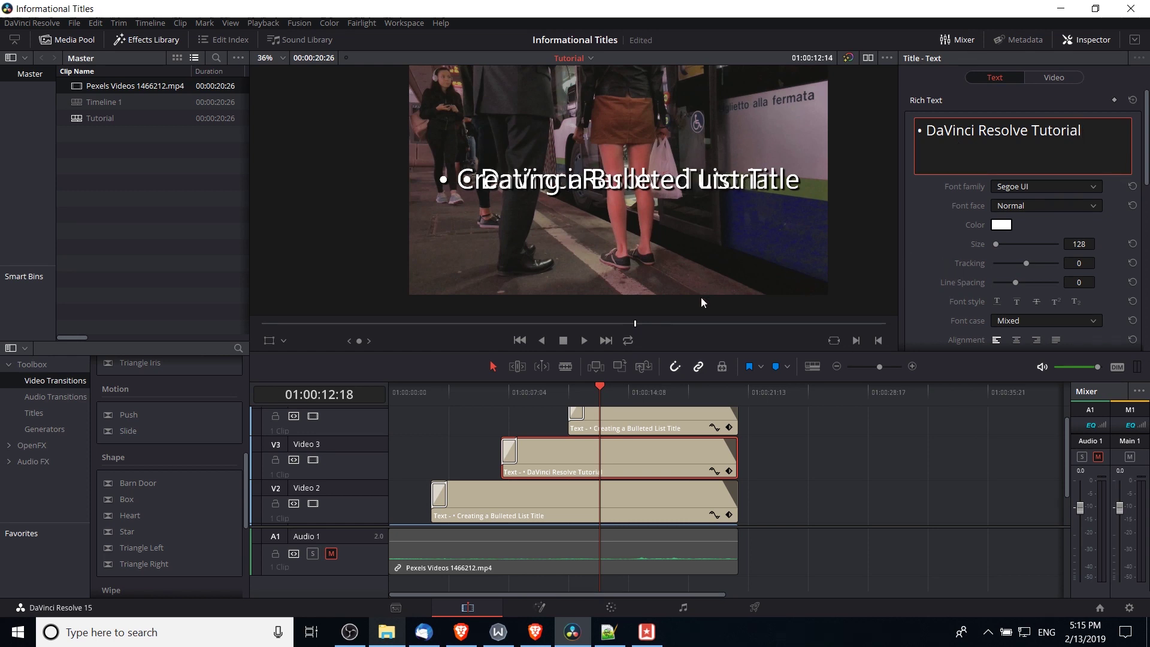
- Change the Video 4 title to '• Tutorial for Beginners' and select all three title clips
left_click(649, 416)
left_click_drag(1108, 131, 934, 131)
type("Tut")
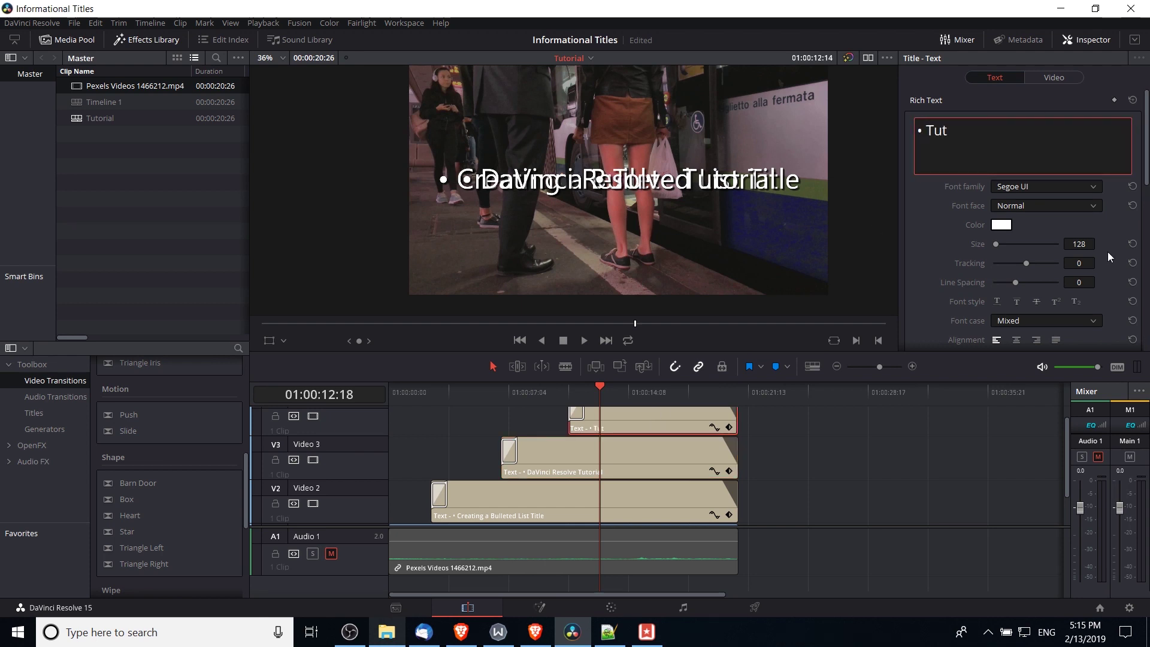
type("orial for Beginners")
left_click(671, 455)
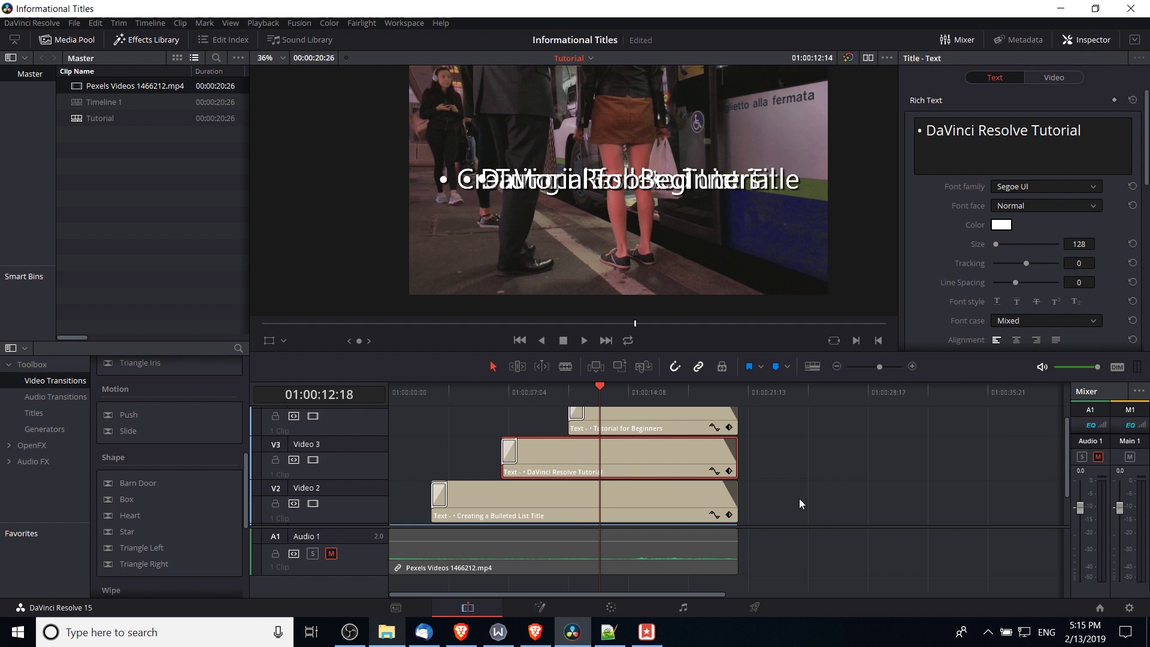
left_click_drag(782, 505, 617, 417)
- Set Position X to 100 for all three titles, then select only the Tutorial title
scroll(1066, 245, "down", 3)
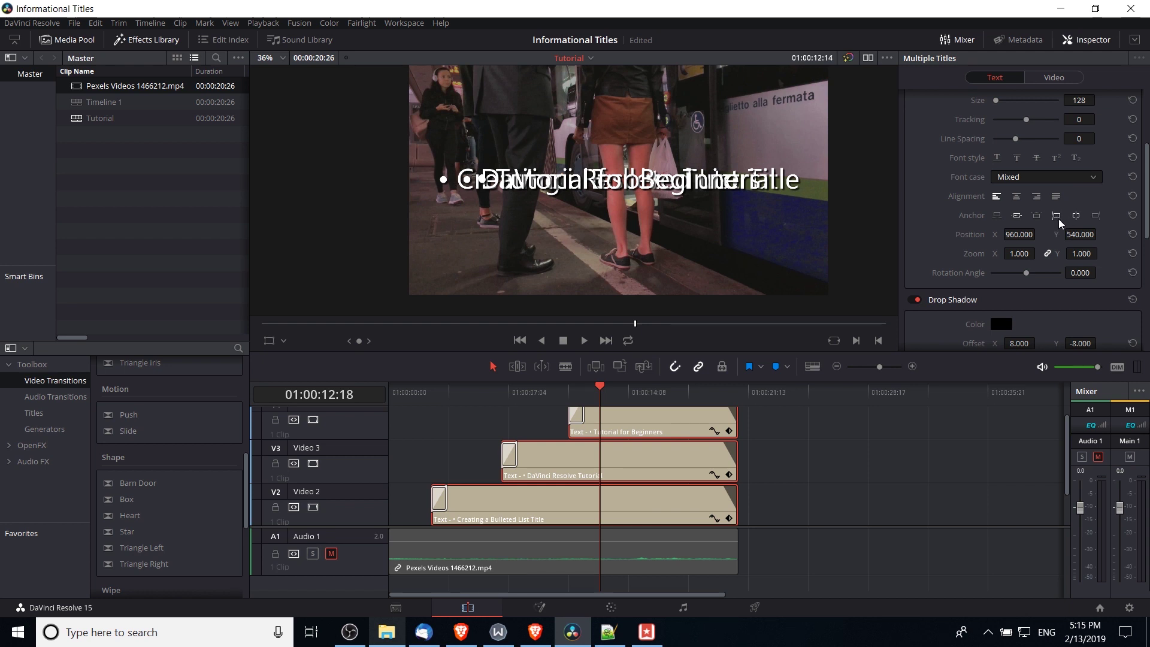
left_click(1059, 217)
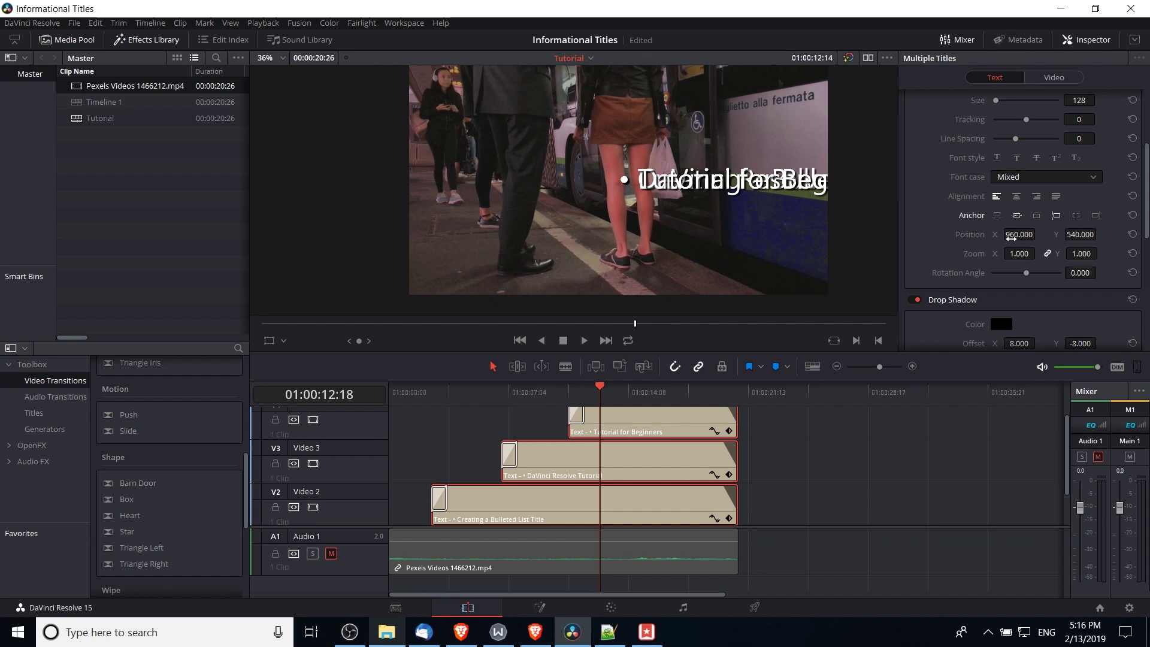
left_click(1012, 235)
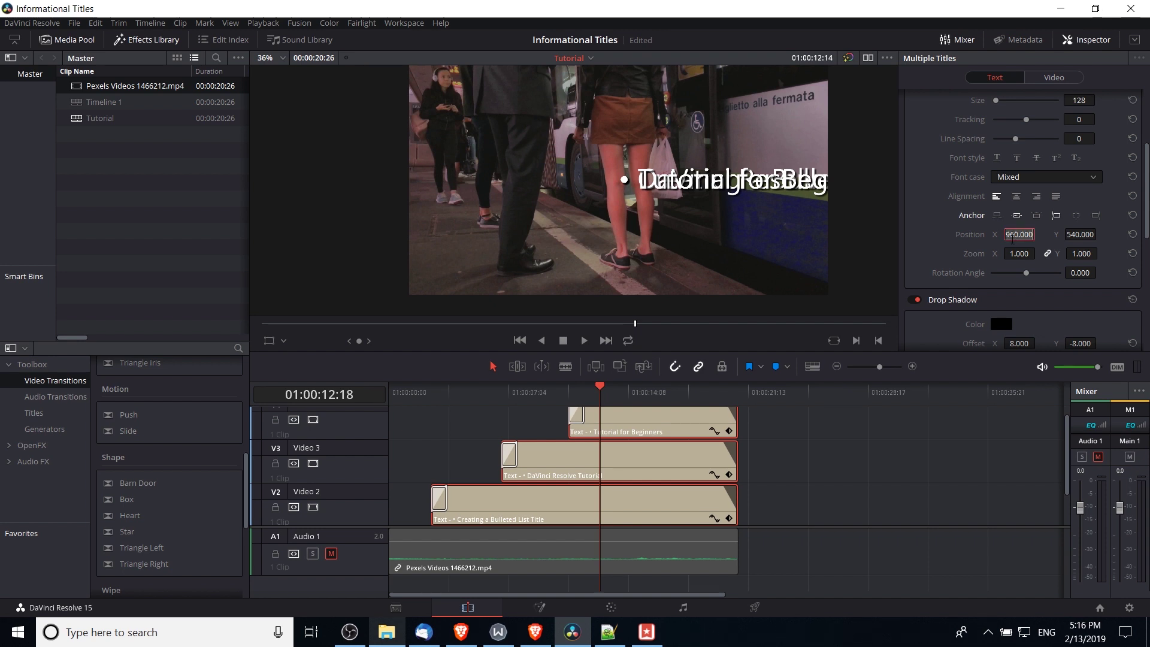
type("100")
key("Return")
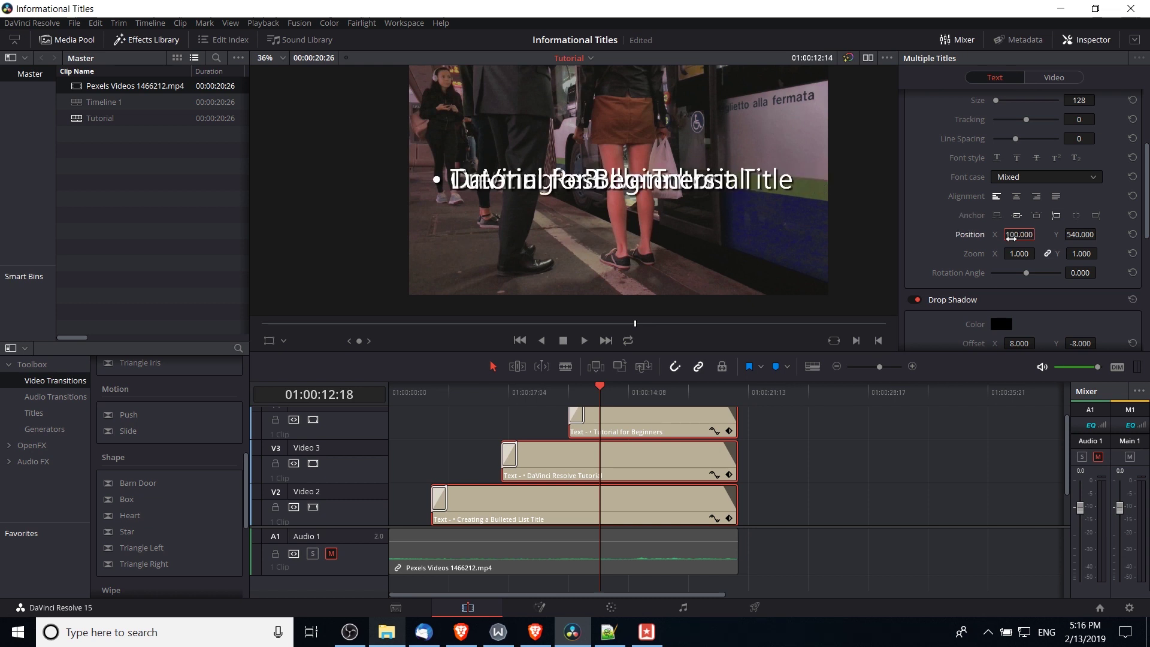
left_click(450, 184)
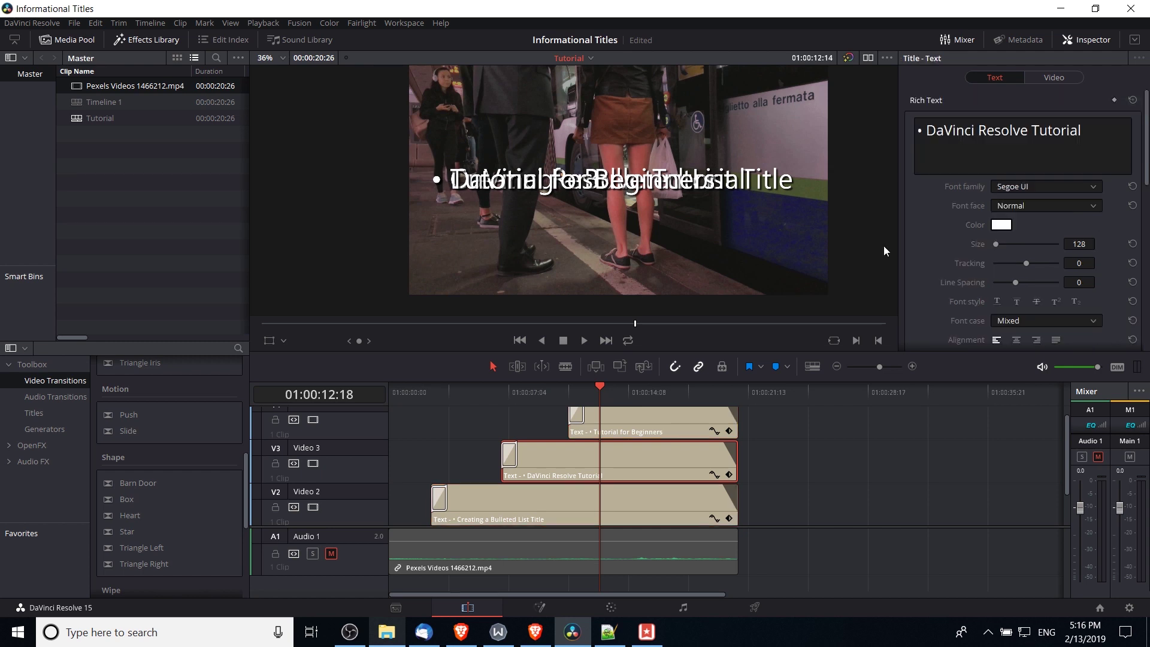
- Raise the Creating a Bulleted List Title clip to the top by increasing its Position Y
left_click(555, 513)
scroll(940, 260, "down", 6)
scroll(941, 253, "up", 3)
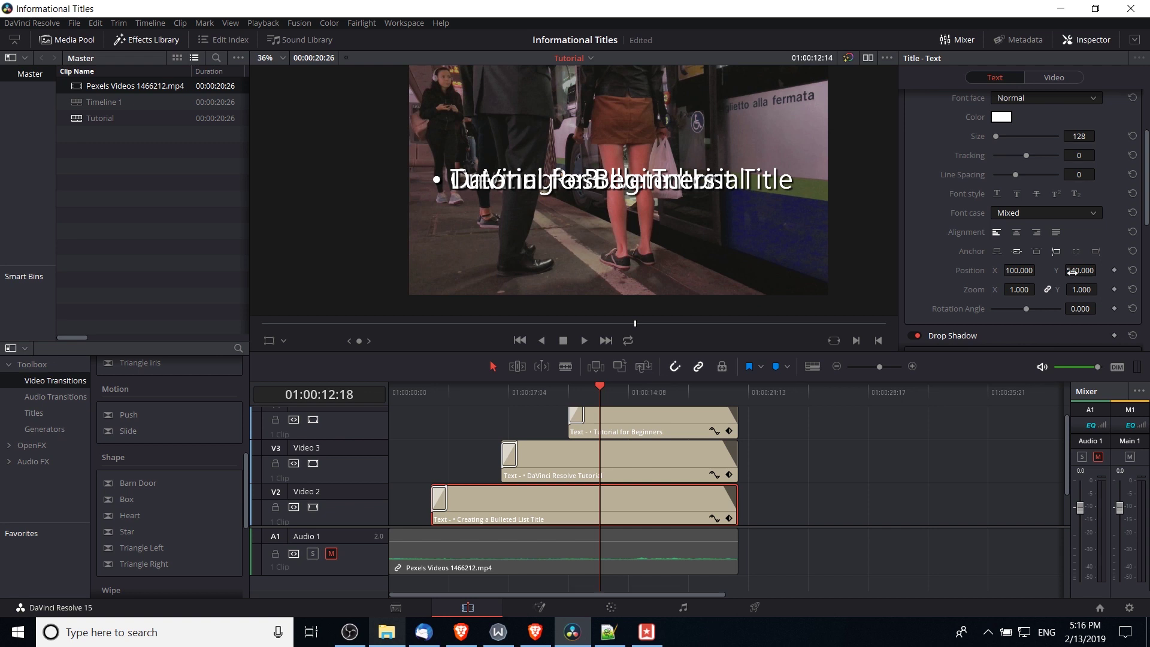
left_click_drag(1073, 270, 1100, 269)
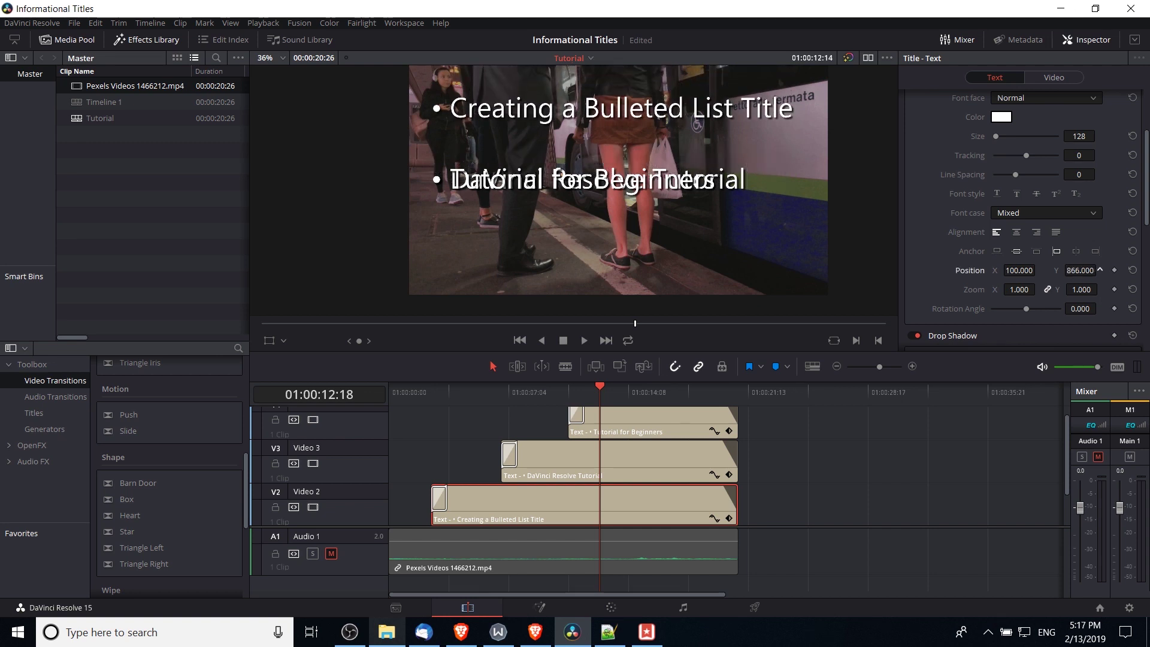
- Move the DaVinci Resolve Tutorial title up so it sits below the top line
left_click(620, 468)
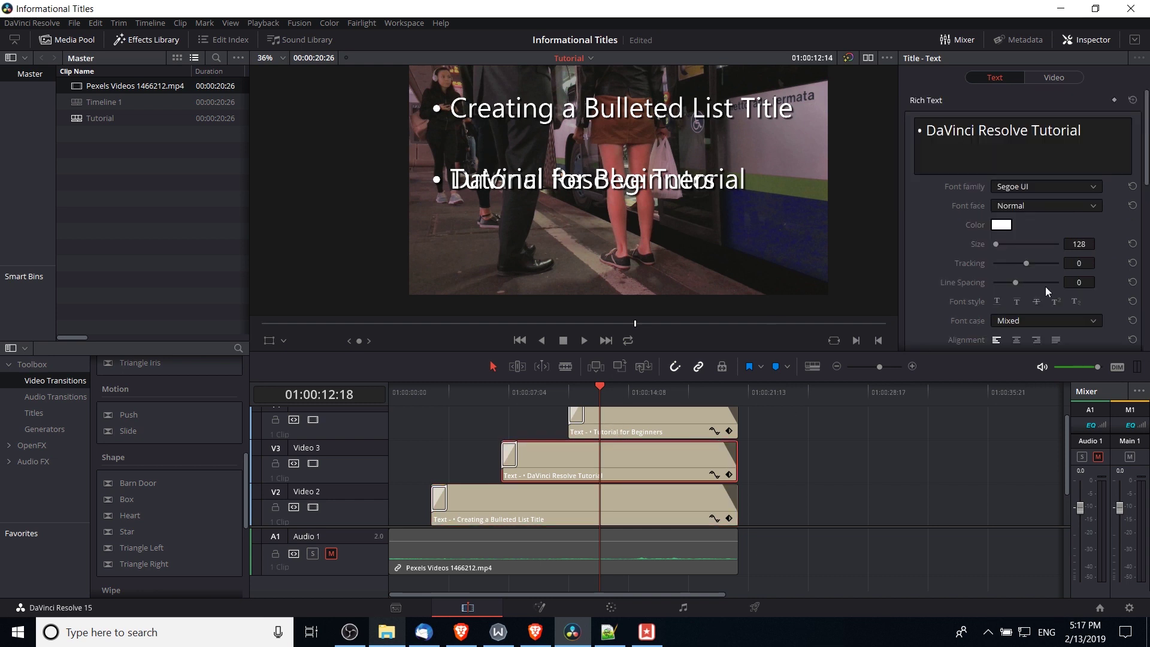
scroll(1049, 286, "down", 5)
scroll(1052, 285, "up", 4)
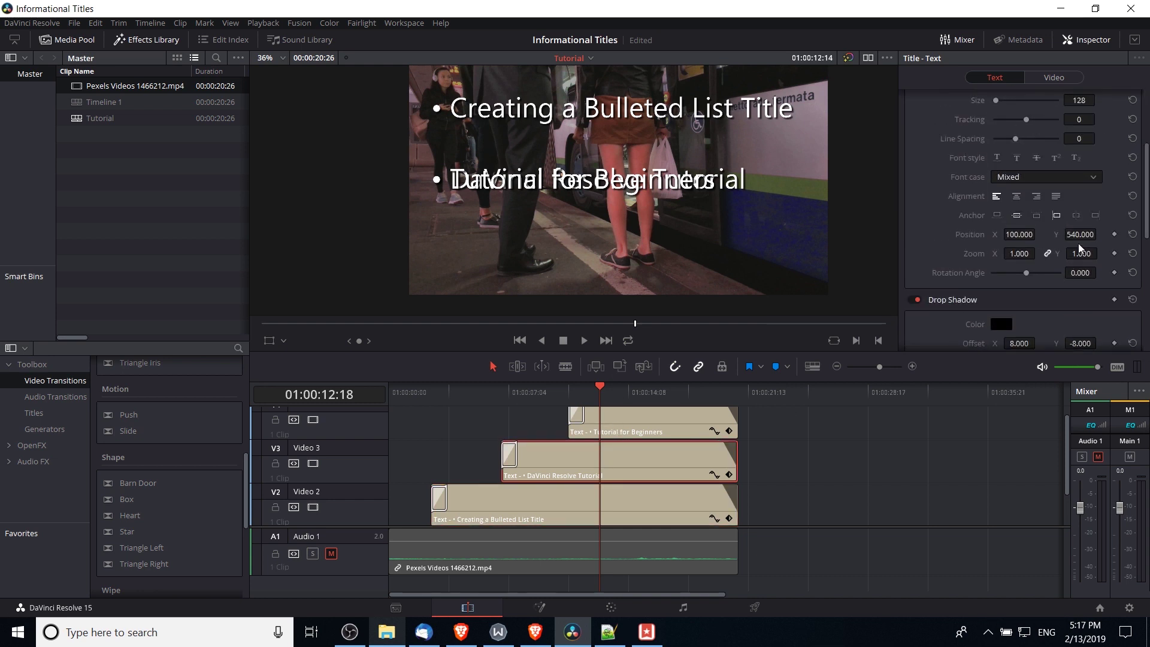
left_click_drag(1082, 235, 1105, 234)
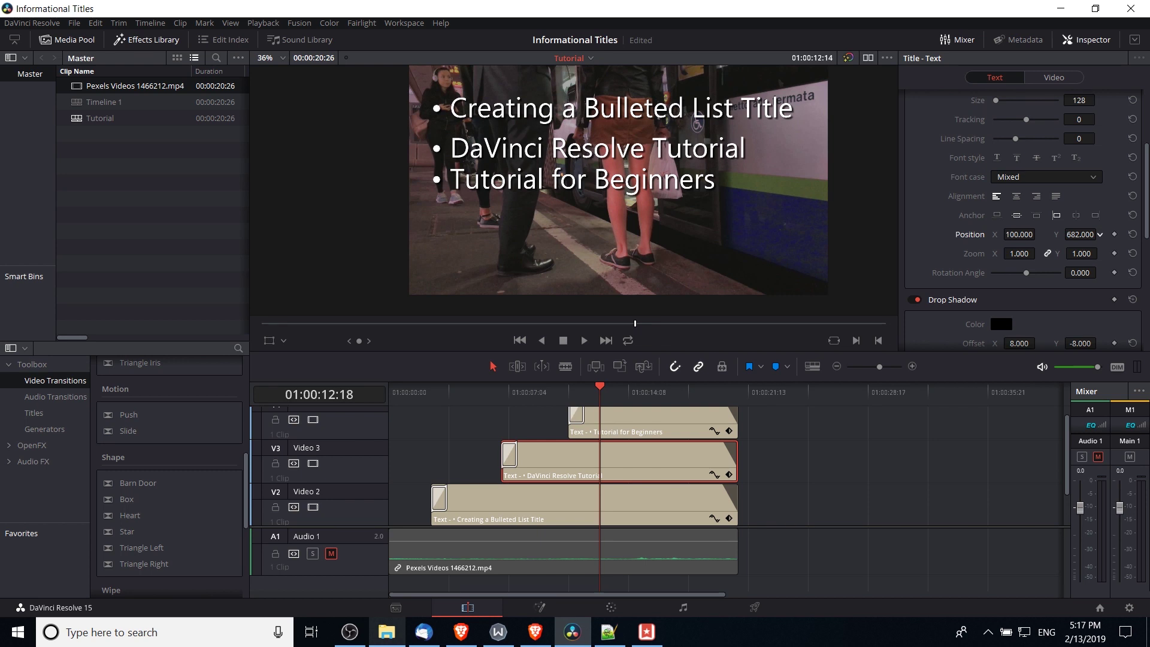
- Lower the Tutorial for Beginners title to the bottom line, then nudge it back up slightly
left_click(652, 432)
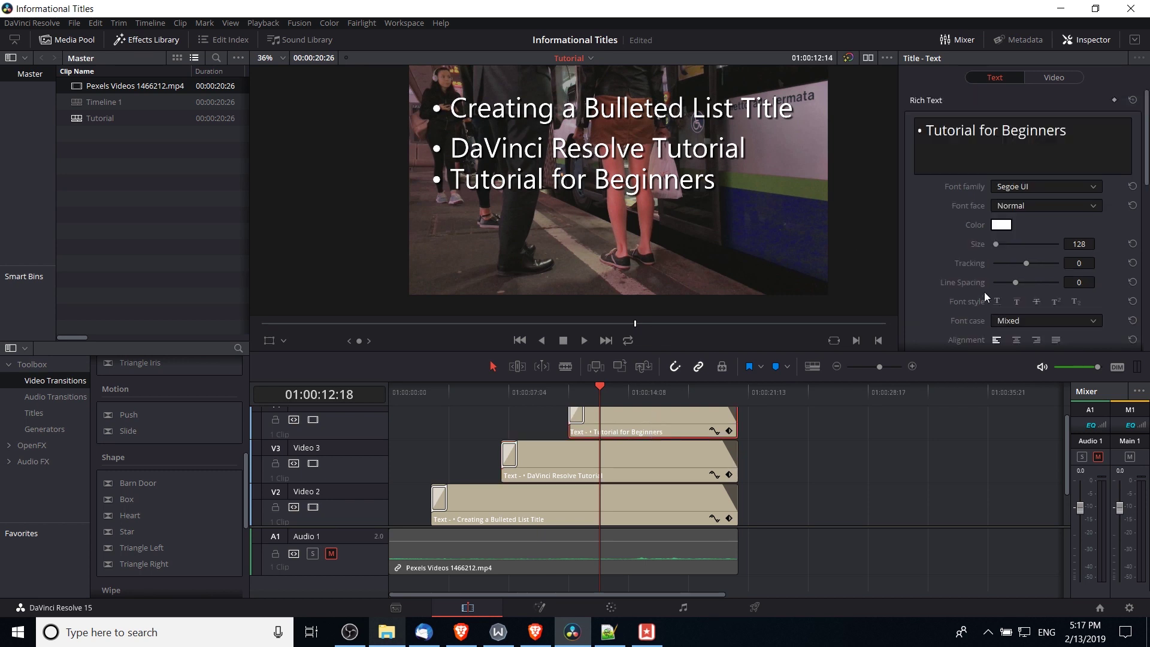
scroll(986, 281, "down", 4)
left_click_drag(1058, 199, 1051, 199)
left_click_drag(1100, 198, 1100, 198)
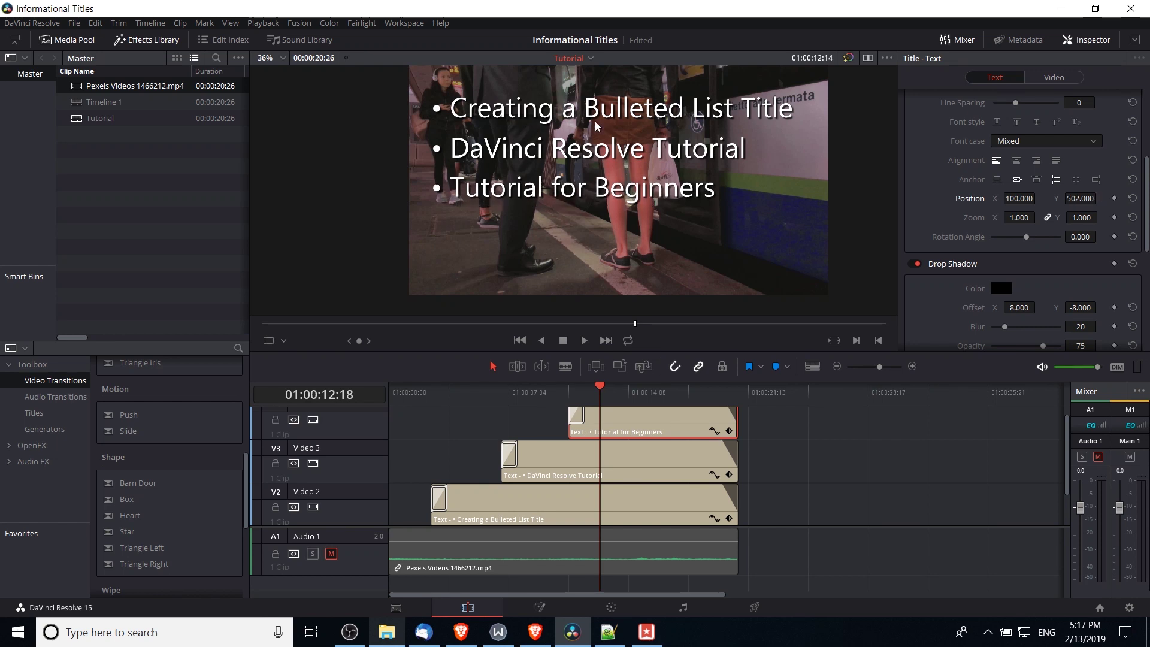
- Check the top two titles' Position Y values: 866 and 682
left_click(605, 514)
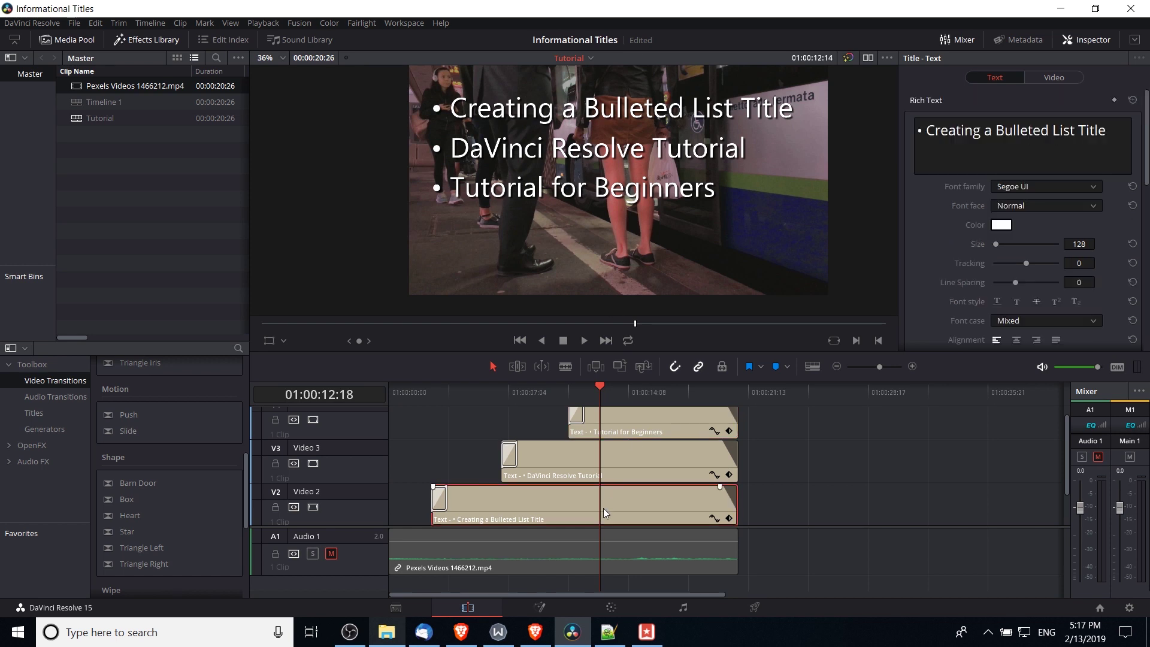
scroll(923, 260, "down", 5)
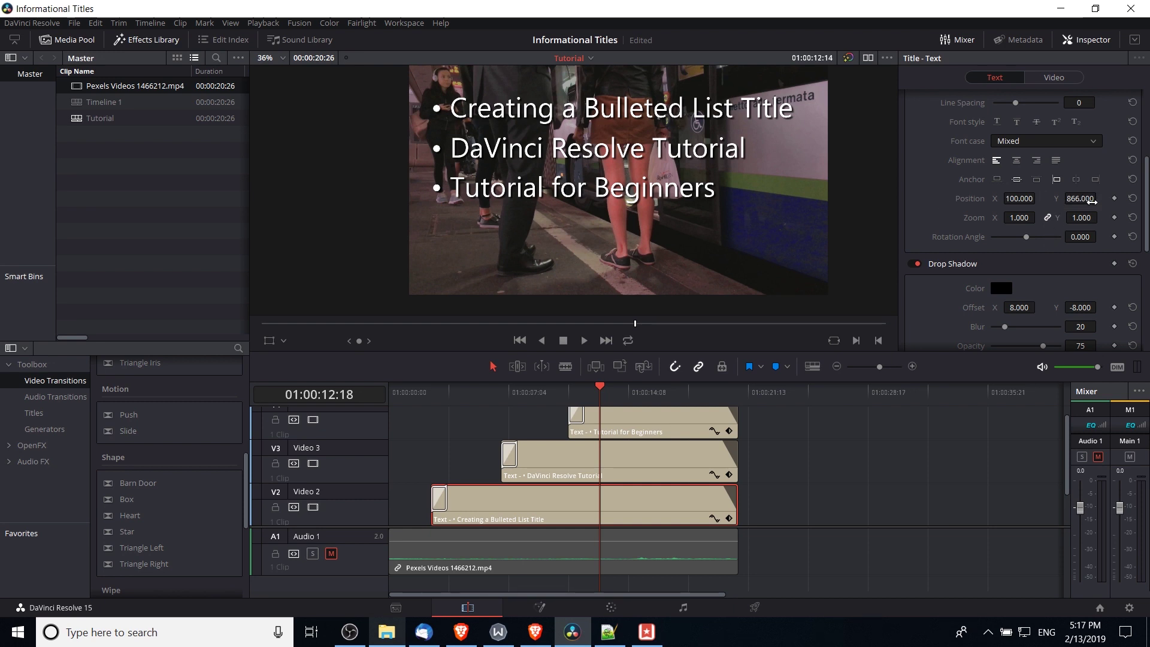
left_click(672, 449)
scroll(996, 209, "down", 5)
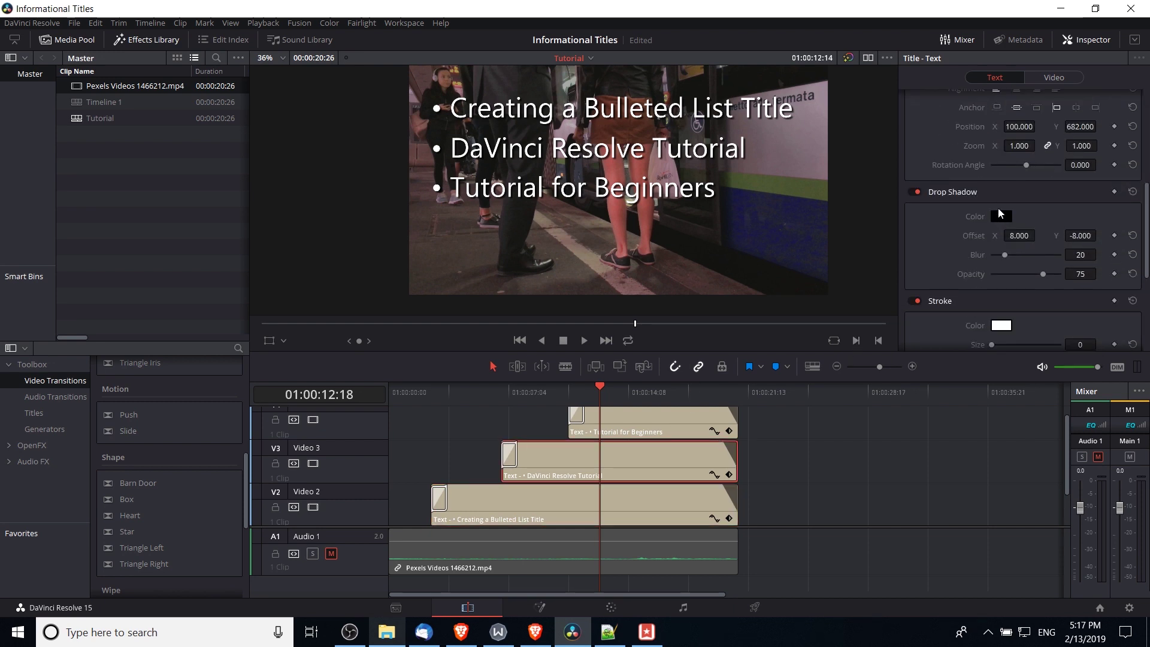
- In Calculator, compute the line gap 866 − 682 = 184
key("XF86Calculator")
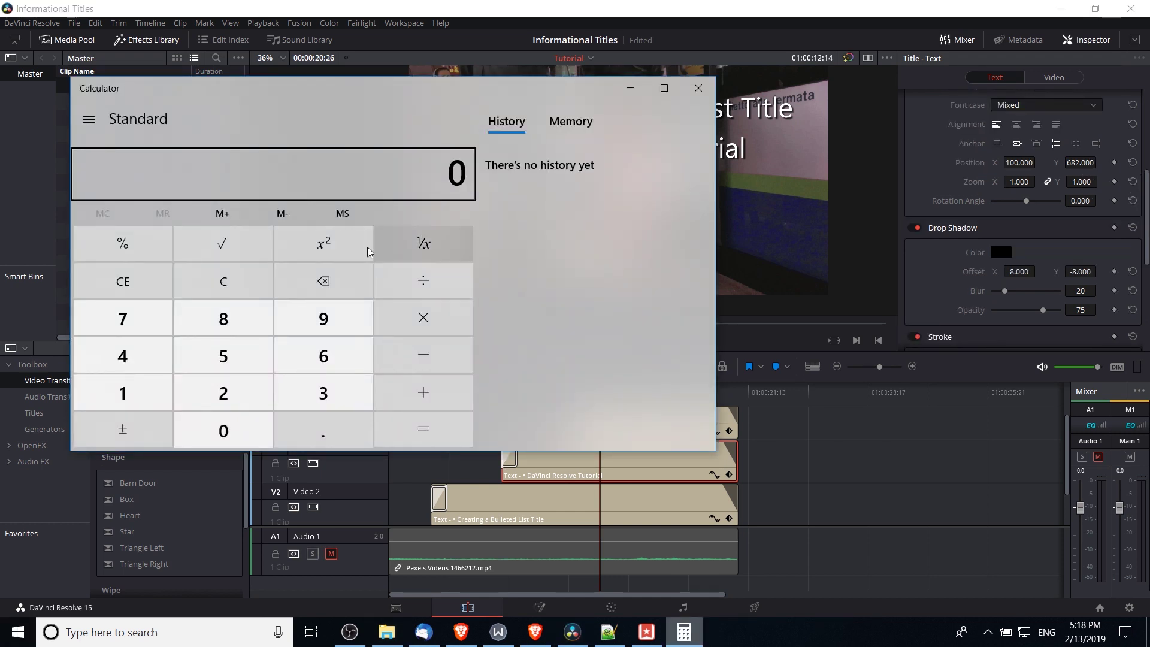
left_click(256, 318)
left_click(322, 357)
left_click(321, 357)
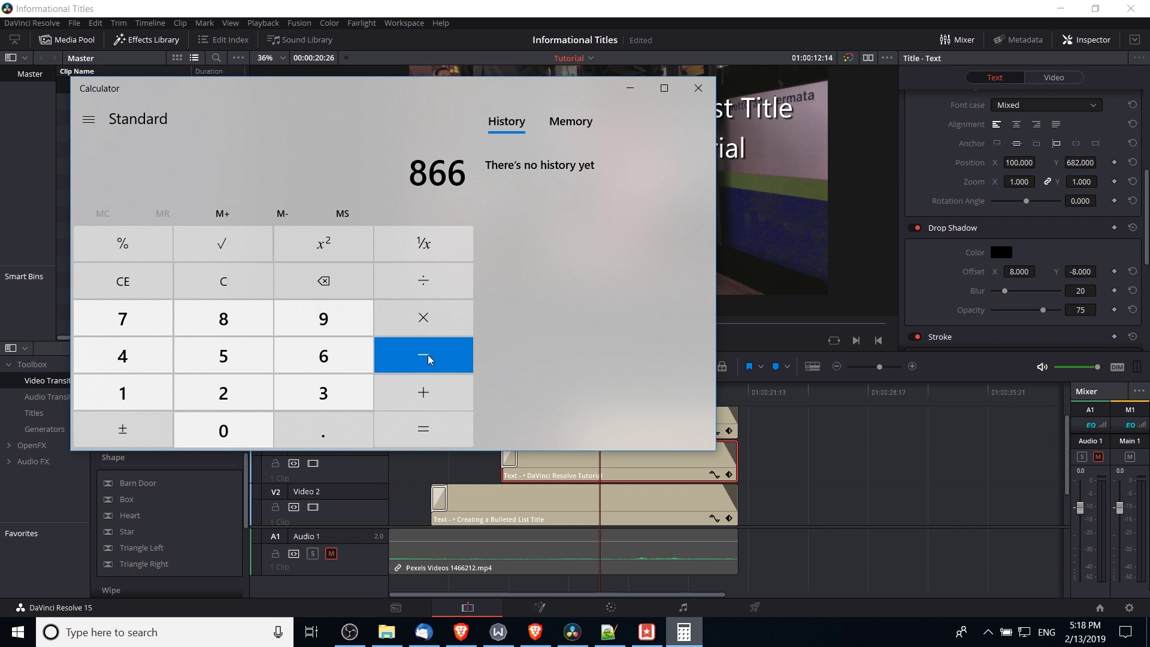
left_click(429, 359)
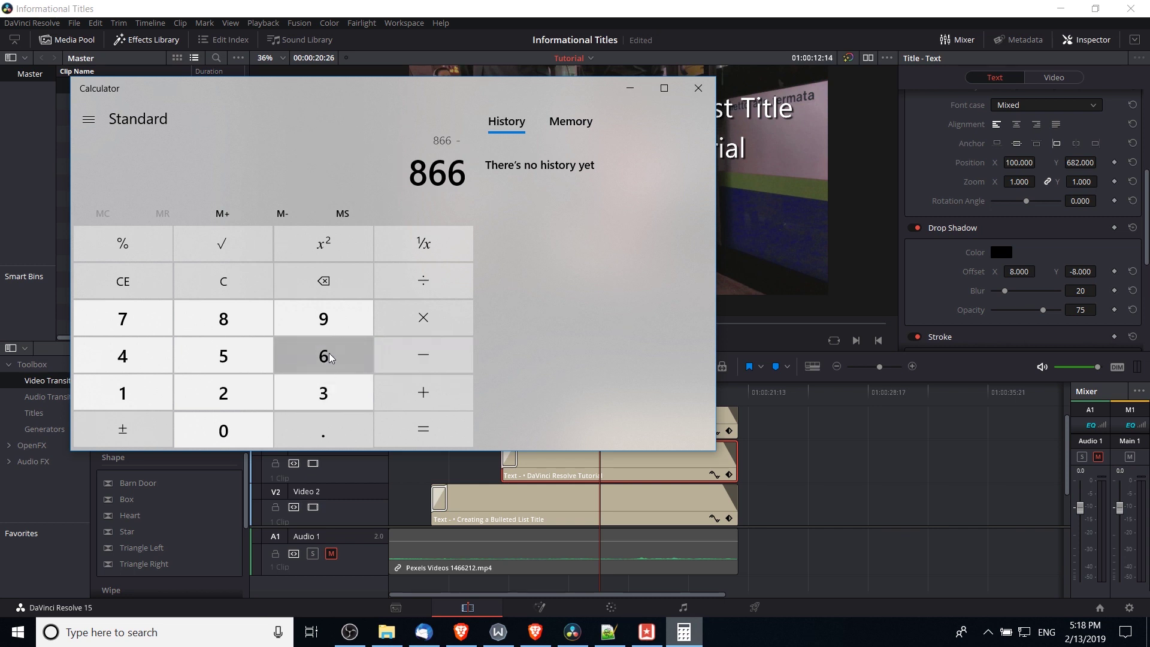
left_click(297, 357)
left_click(256, 319)
left_click(253, 389)
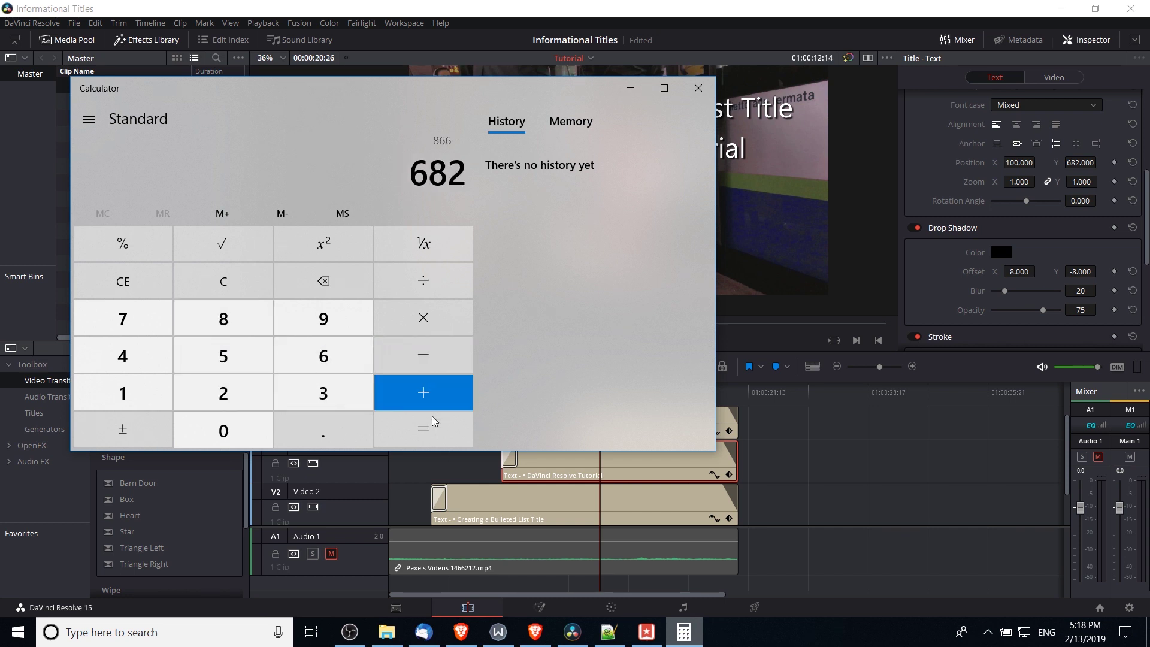
left_click(453, 429)
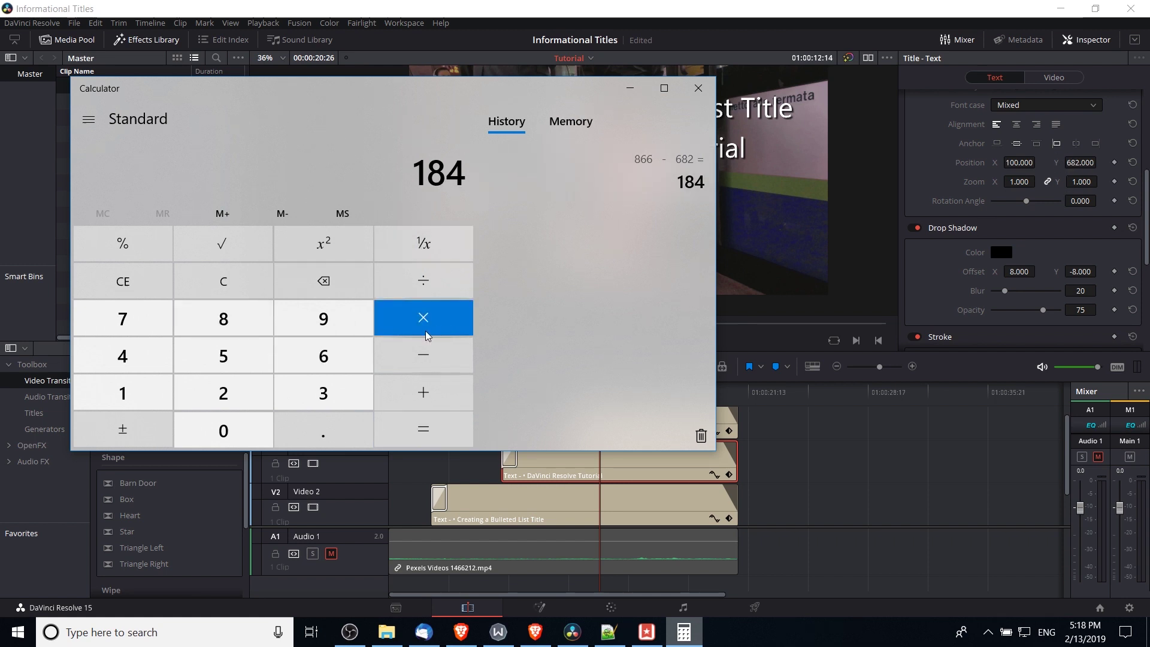
- Compute the third title's height, 682 − 184 = 498
left_click(302, 357)
left_click(228, 324)
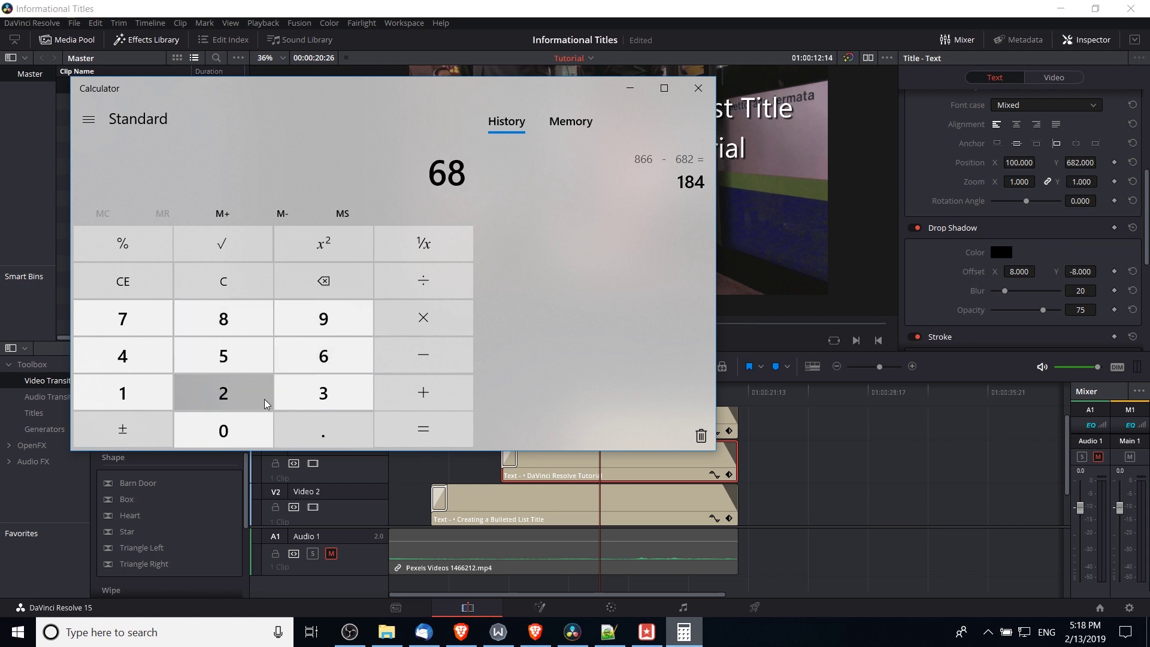
left_click(255, 401)
left_click(410, 370)
left_click(141, 393)
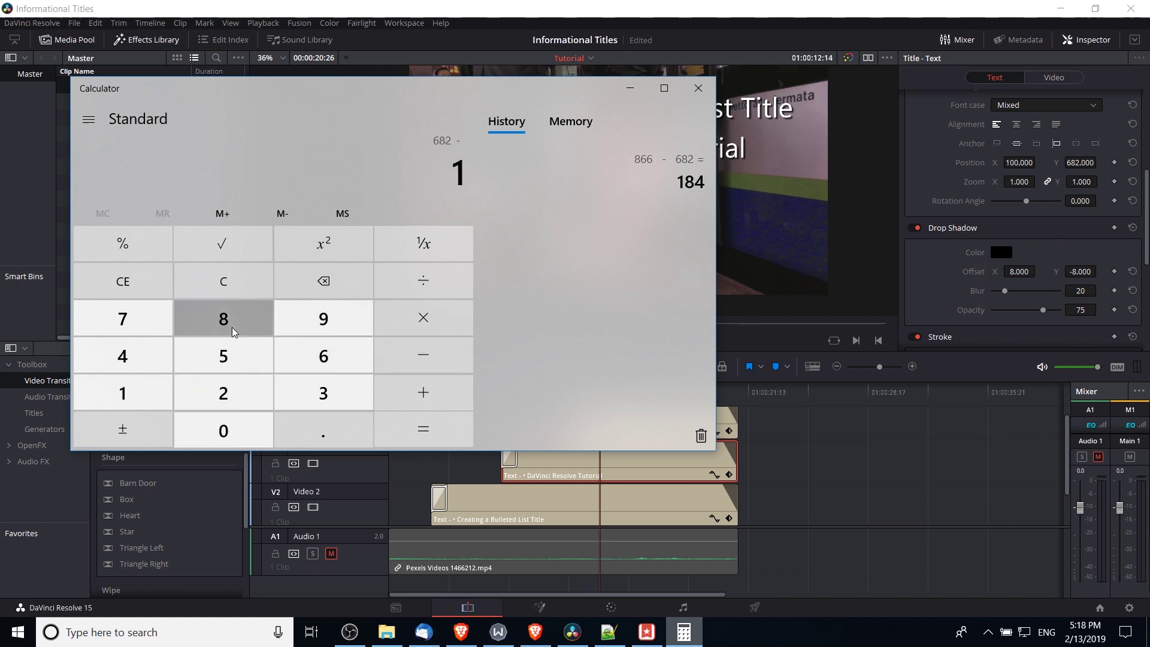
left_click(223, 320)
left_click(127, 359)
left_click(418, 444)
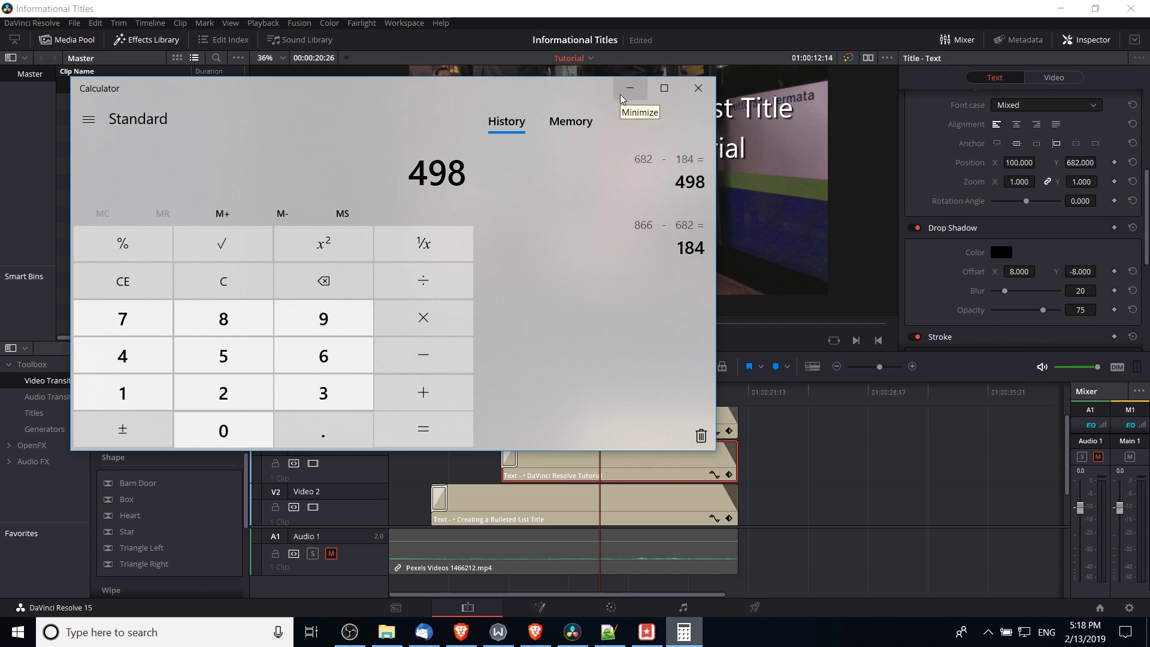
- Back in Resolve, set Tutorial for Beginners' Position Y to 493, then scrub it to 498
left_click(627, 91)
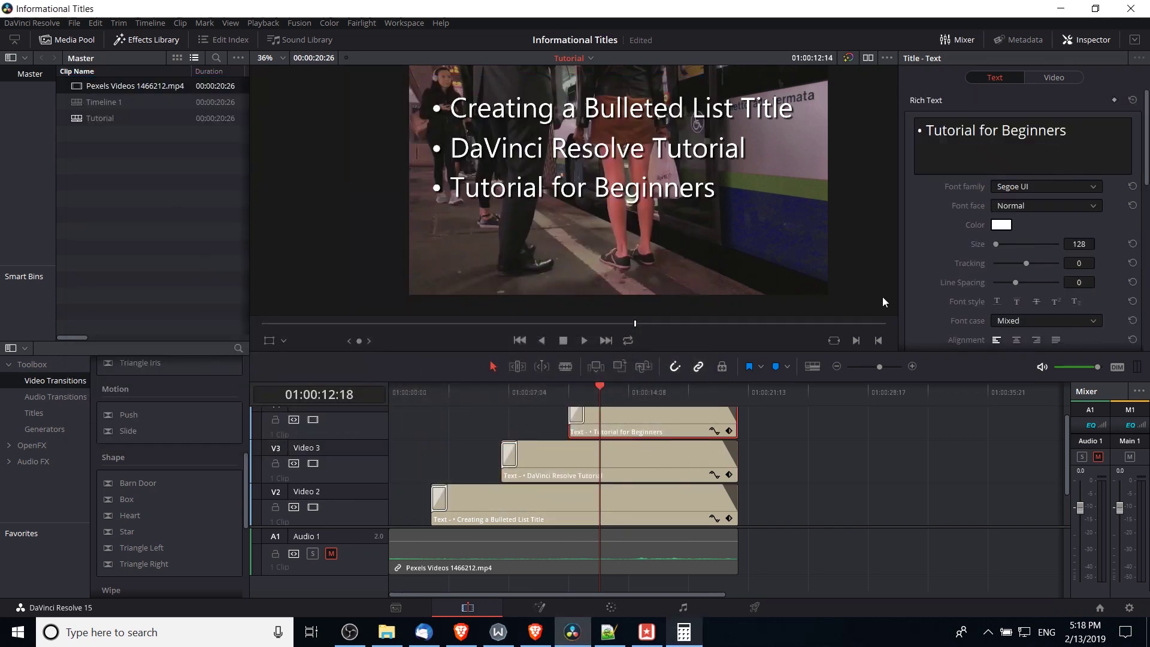
key("alt+Tab")
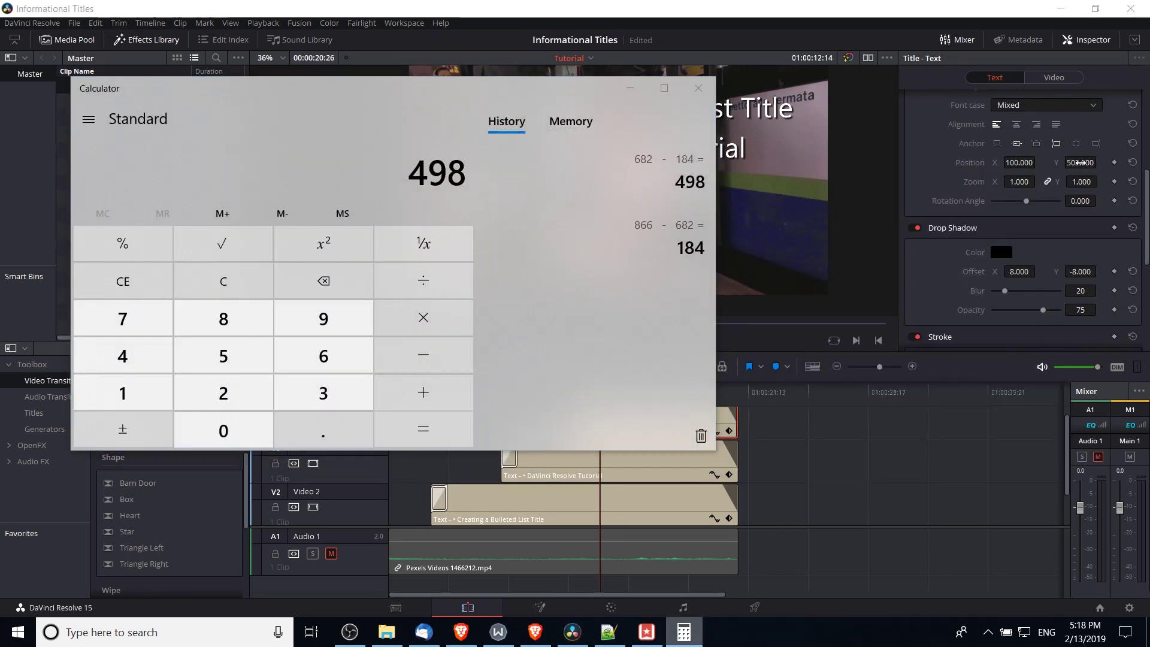
left_click(1076, 162)
left_click(1076, 162)
type("493")
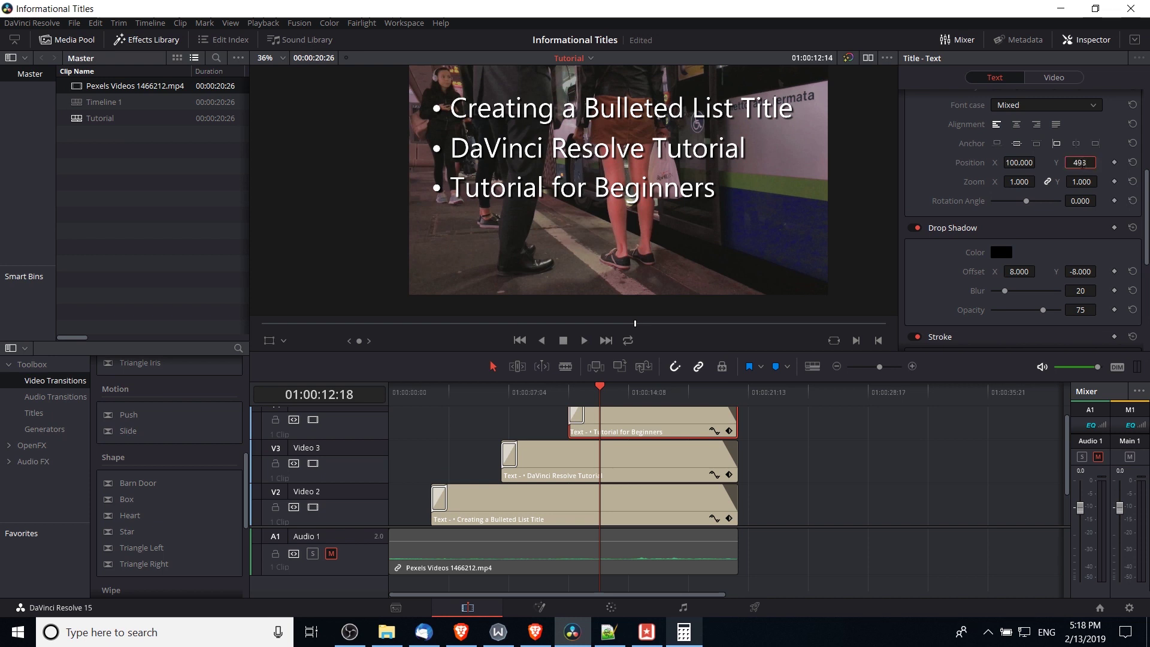
key("Return")
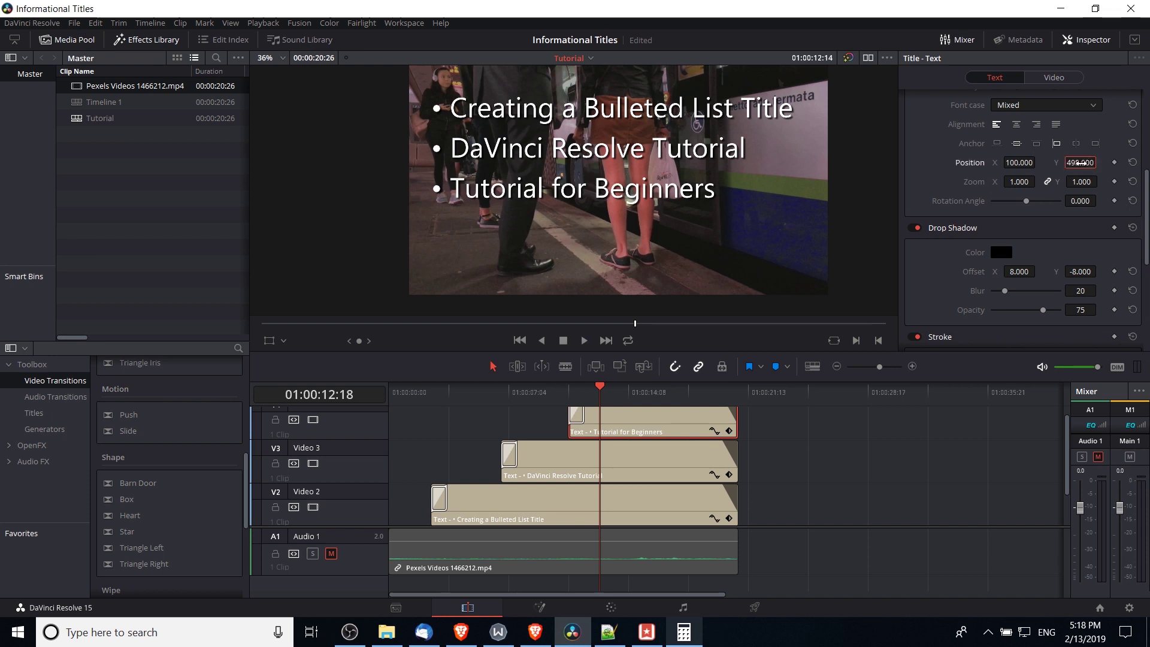
left_click_drag(1079, 162, 1100, 174)
- Play the titles from the start to check the even spacing of the three lines
scroll(799, 452, "down", 1)
key("Up")
key("Up")
key("Up")
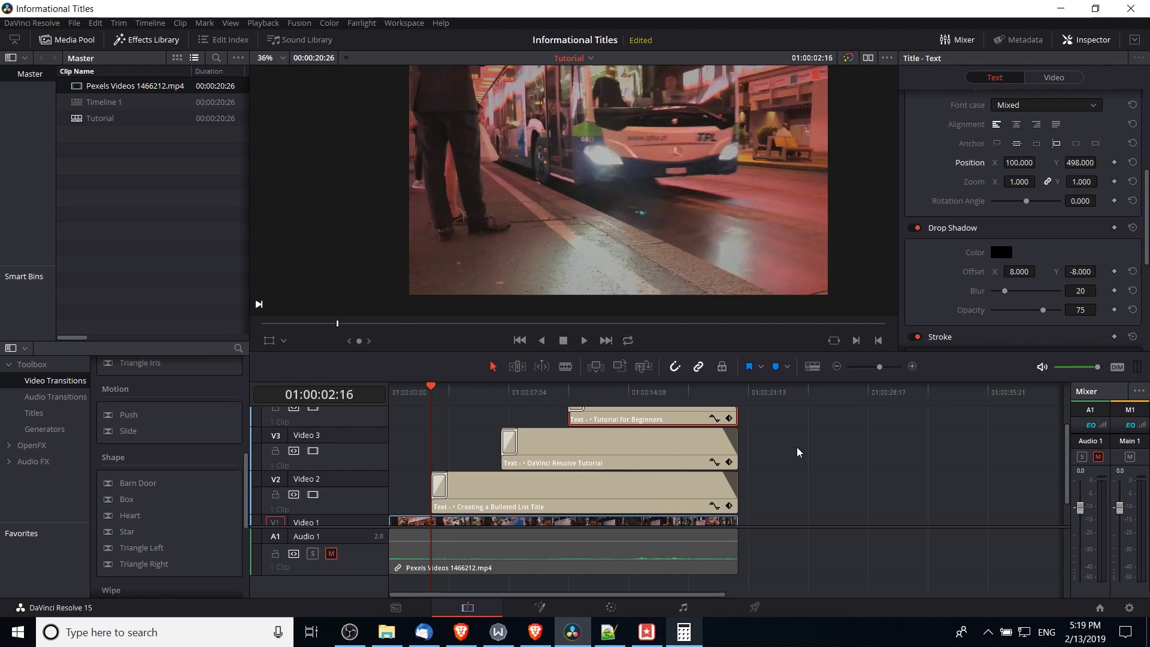
key("space")
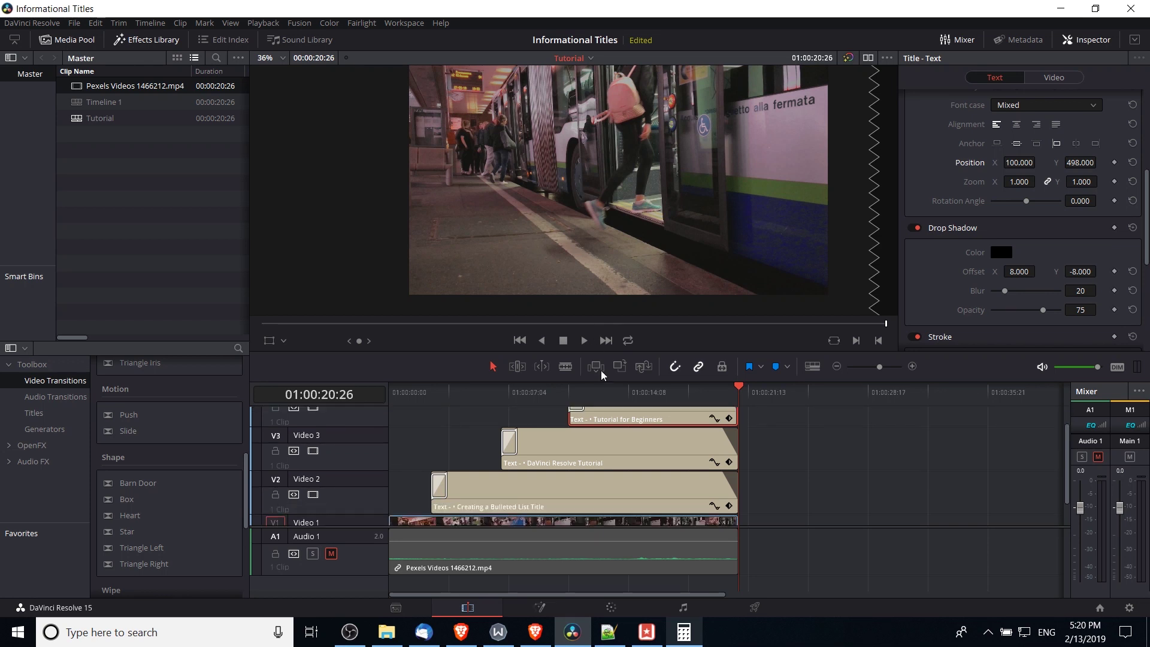
left_click(633, 393)
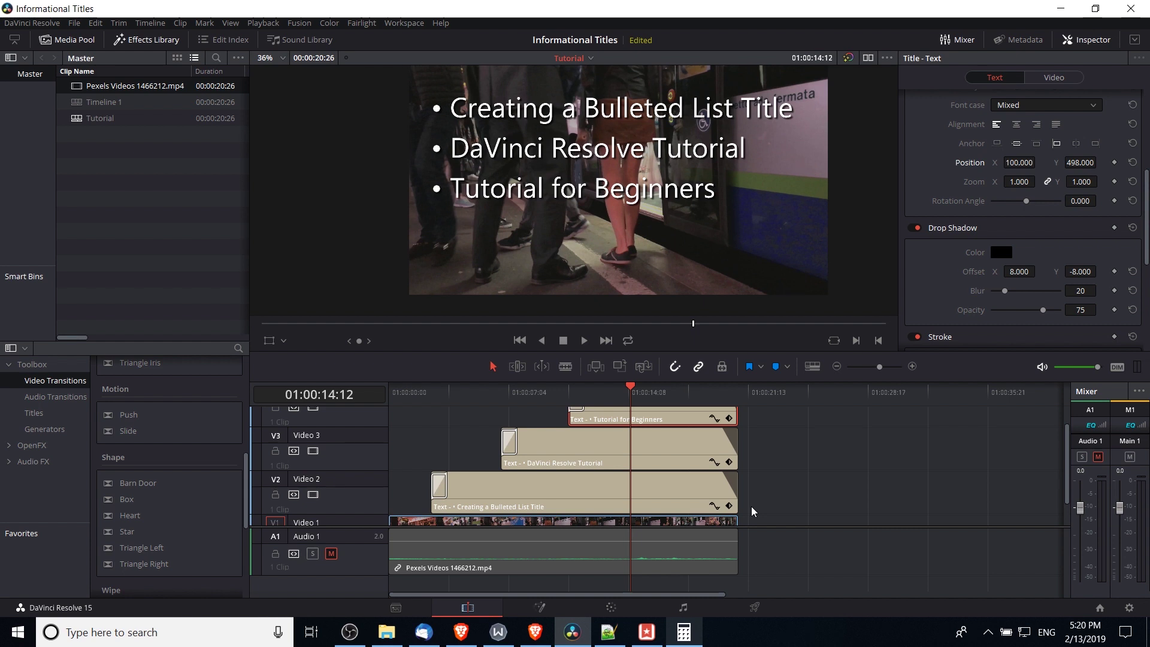
- Select all three title clips and move them up to tracks V5–V7
left_click_drag(751, 506, 636, 433)
left_click_drag(661, 474, 659, 422)
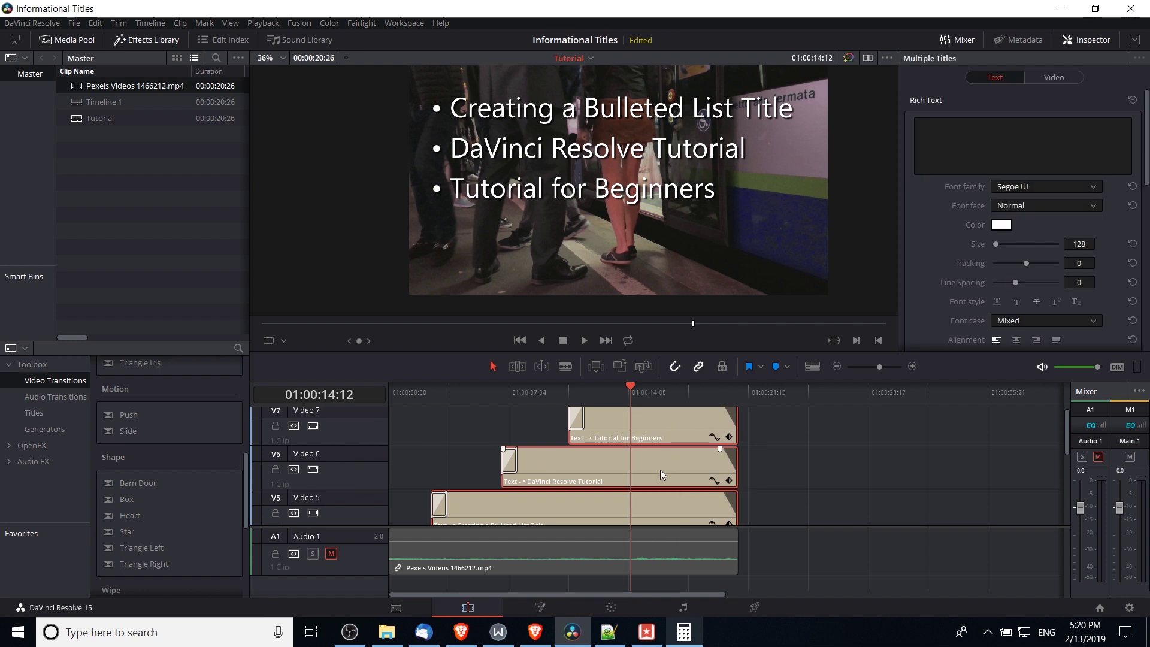
scroll(313, 453, "down", 3)
left_click(496, 486)
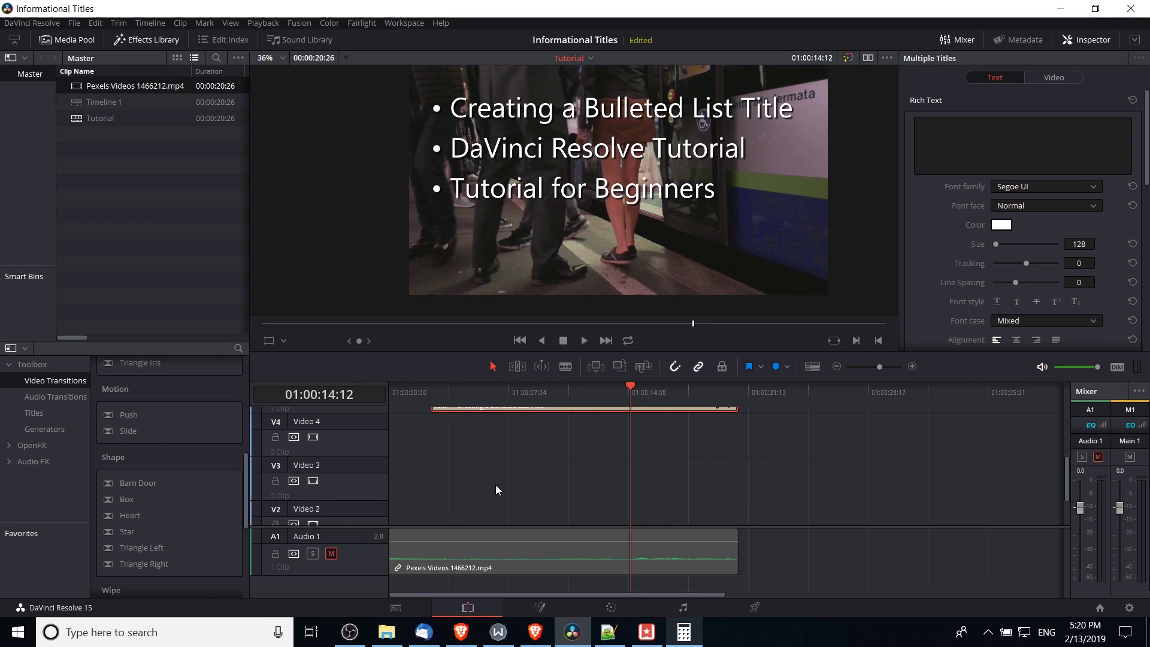
scroll(496, 486, "down", 4)
left_click(431, 393)
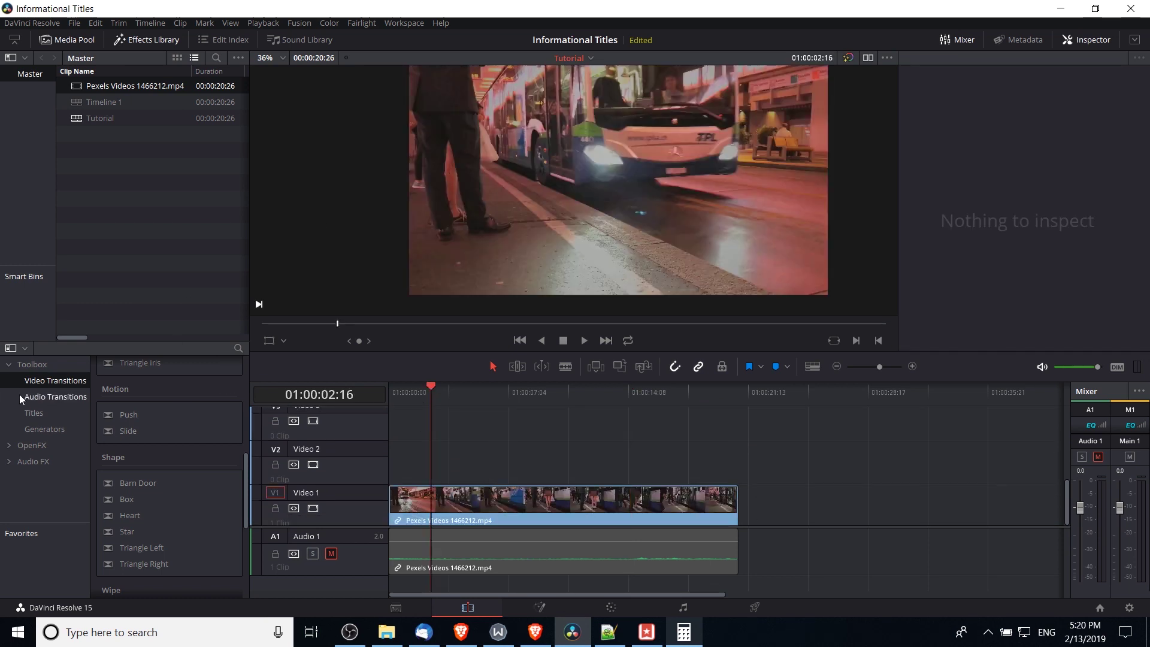
- Add a Solid Color generator on V2 and extend it to the bus footage's end
left_click(64, 426)
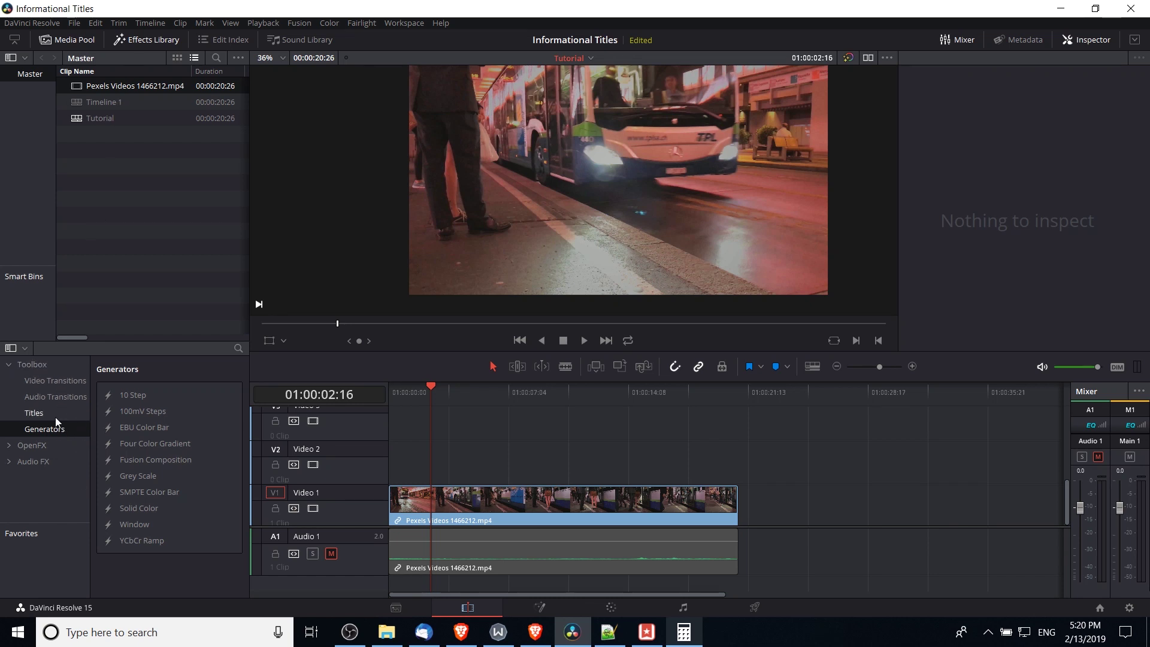
left_click_drag(149, 508, 436, 464)
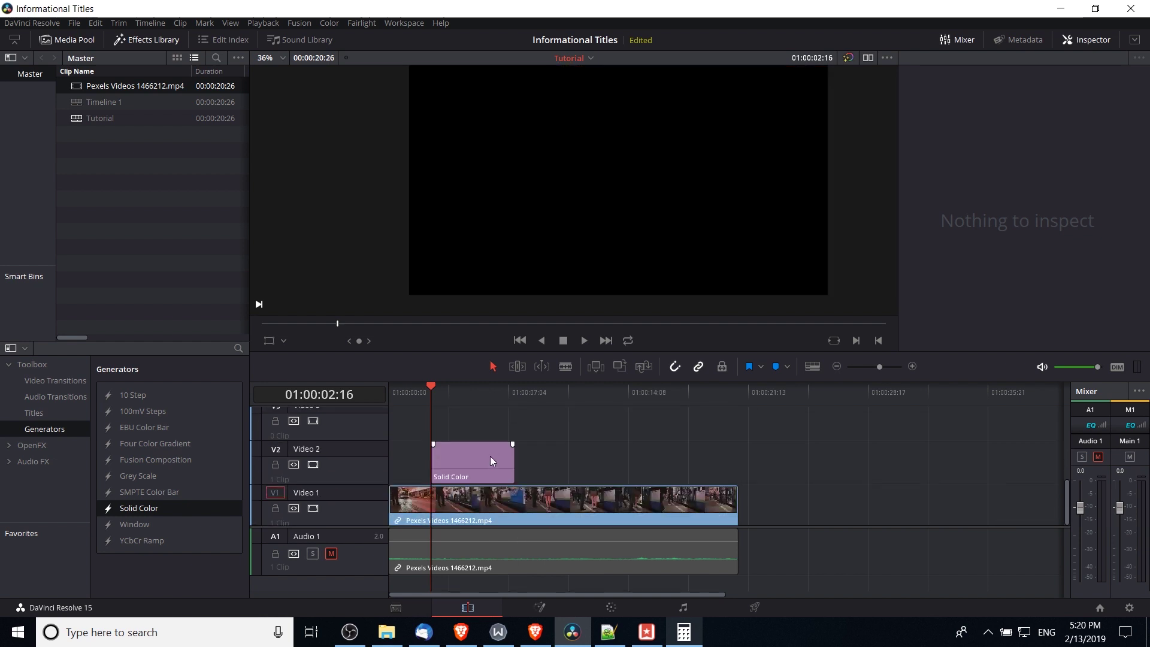
left_click_drag(513, 456, 736, 453)
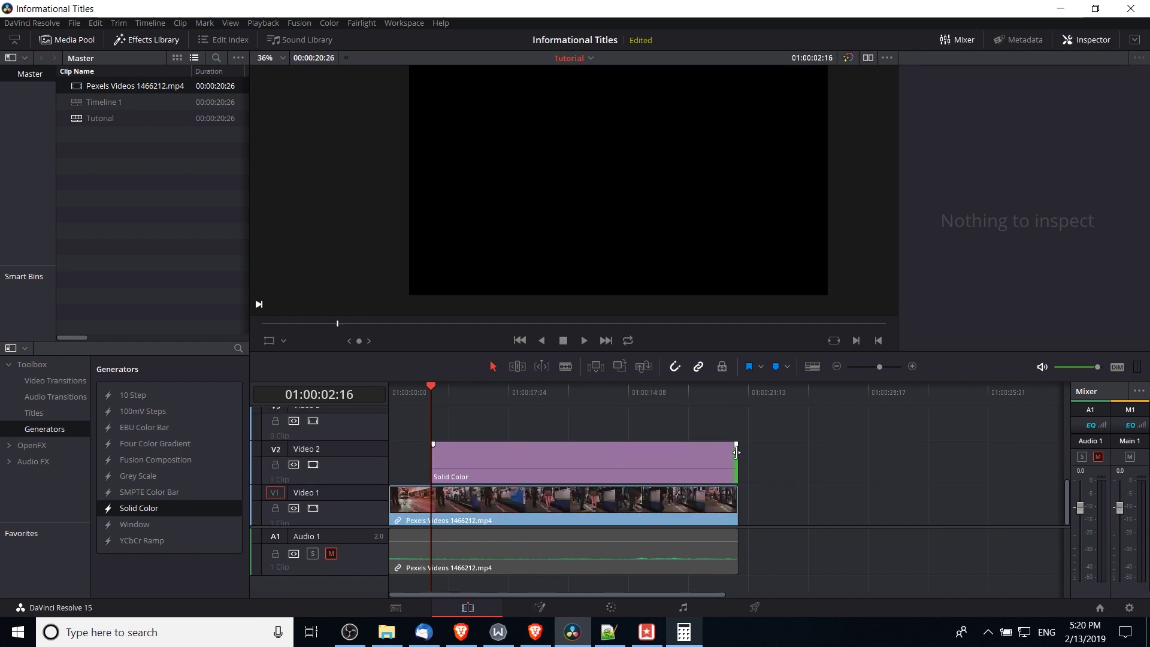
scroll(653, 426, "up", 5)
scroll(505, 465, "down", 3)
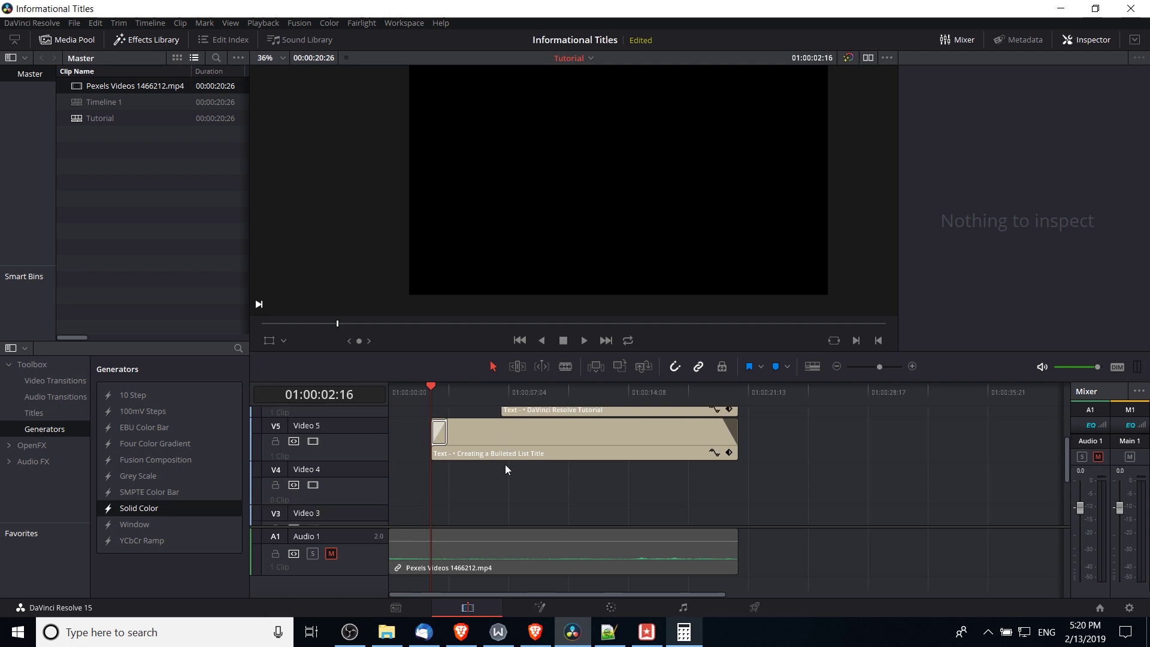
left_click(487, 498)
left_click(475, 393)
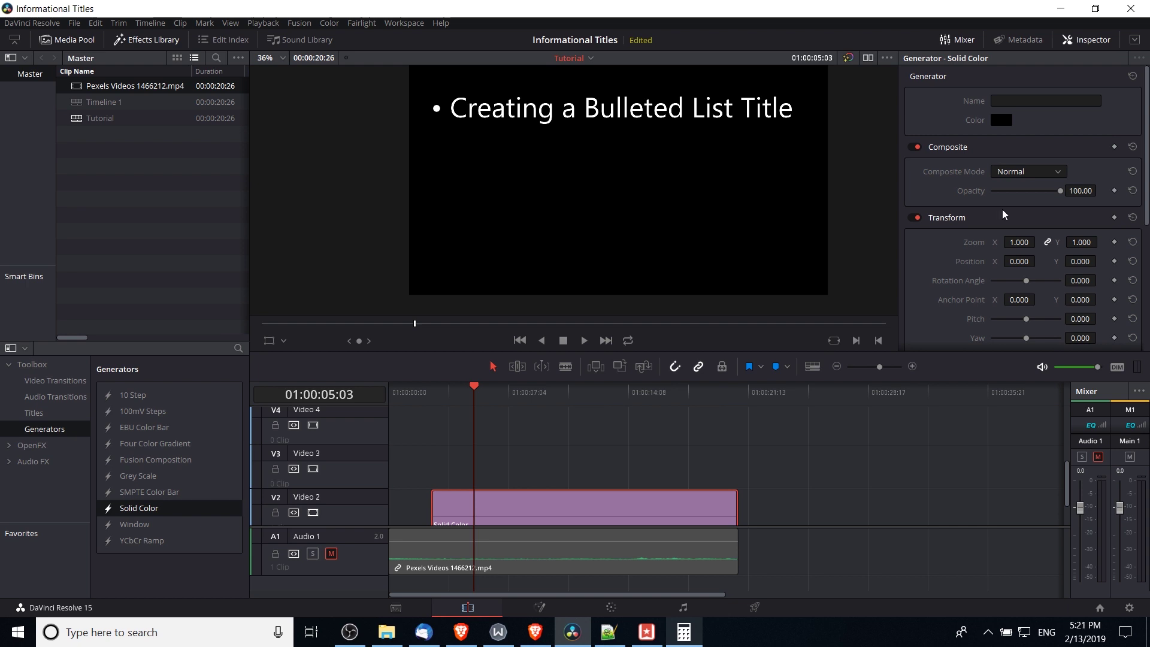
- Set the Solid Color clip's Composite Opacity to 25 to dim the footage
left_click(1079, 191)
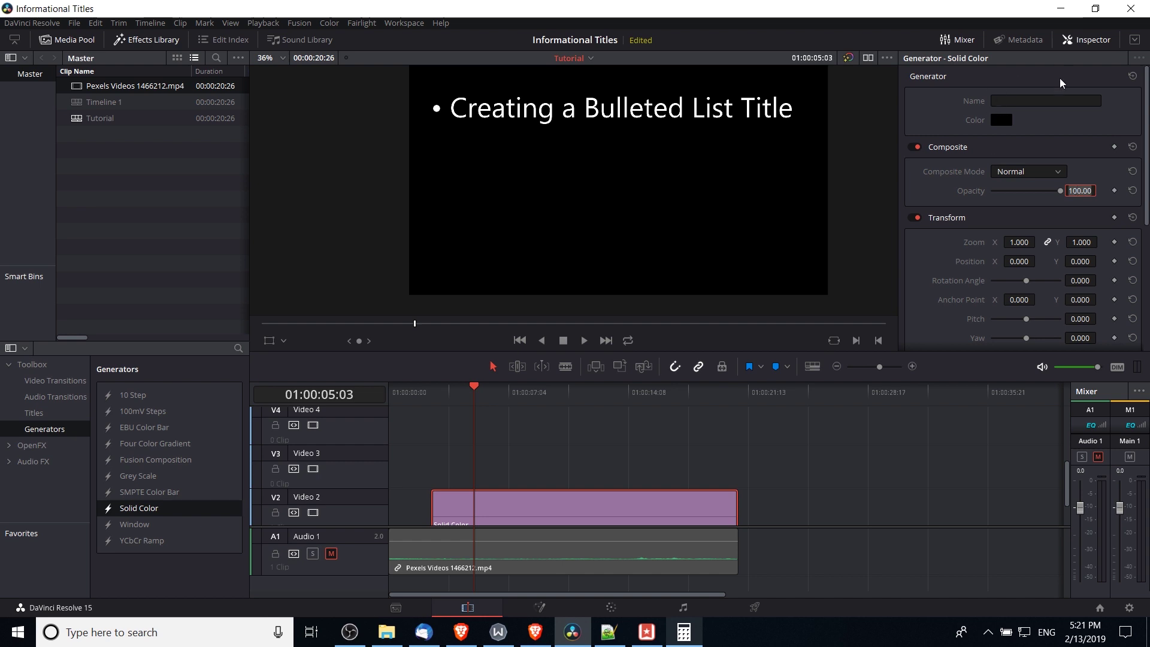
scroll(505, 495, "down", 1)
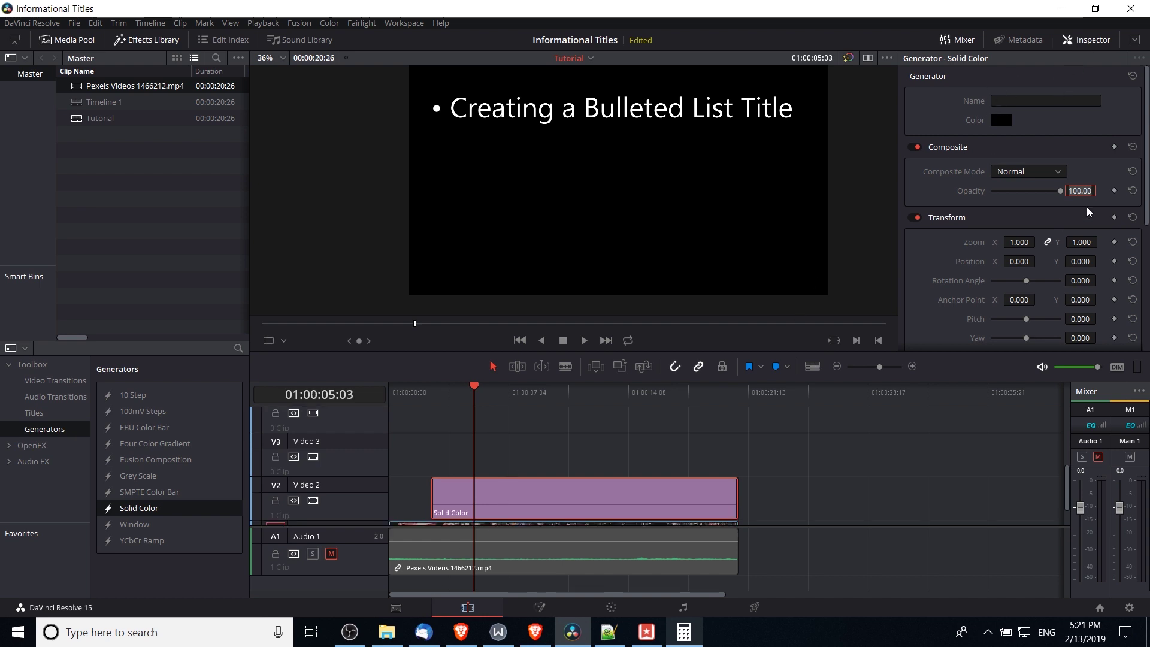
type("25")
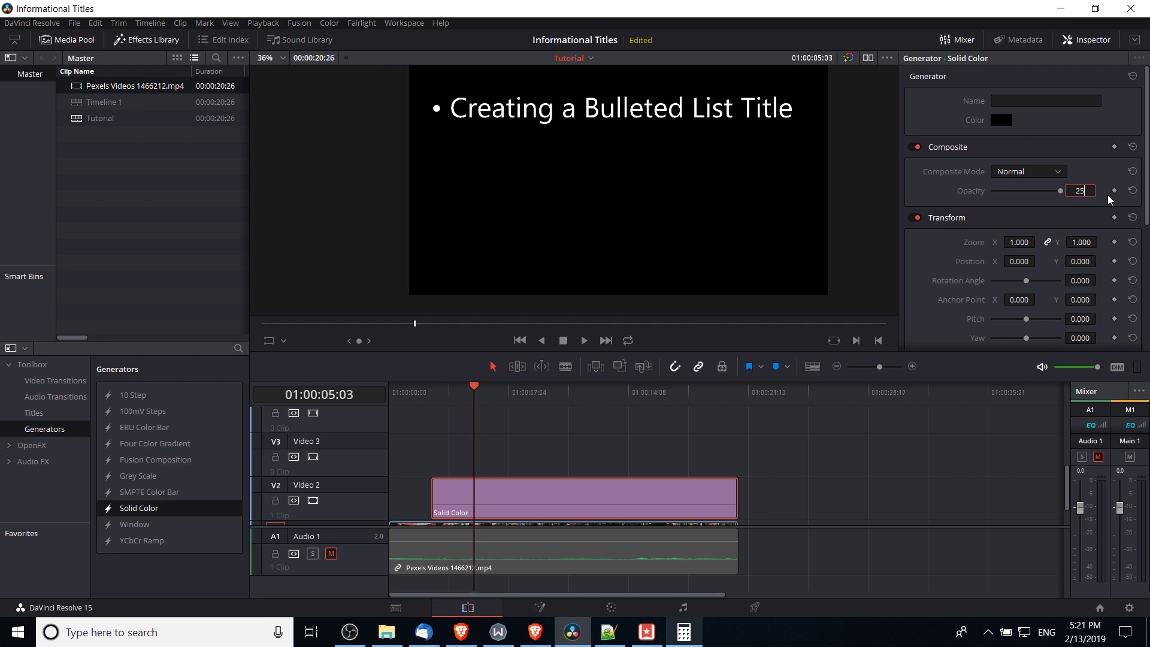
key("Return")
left_click(487, 453)
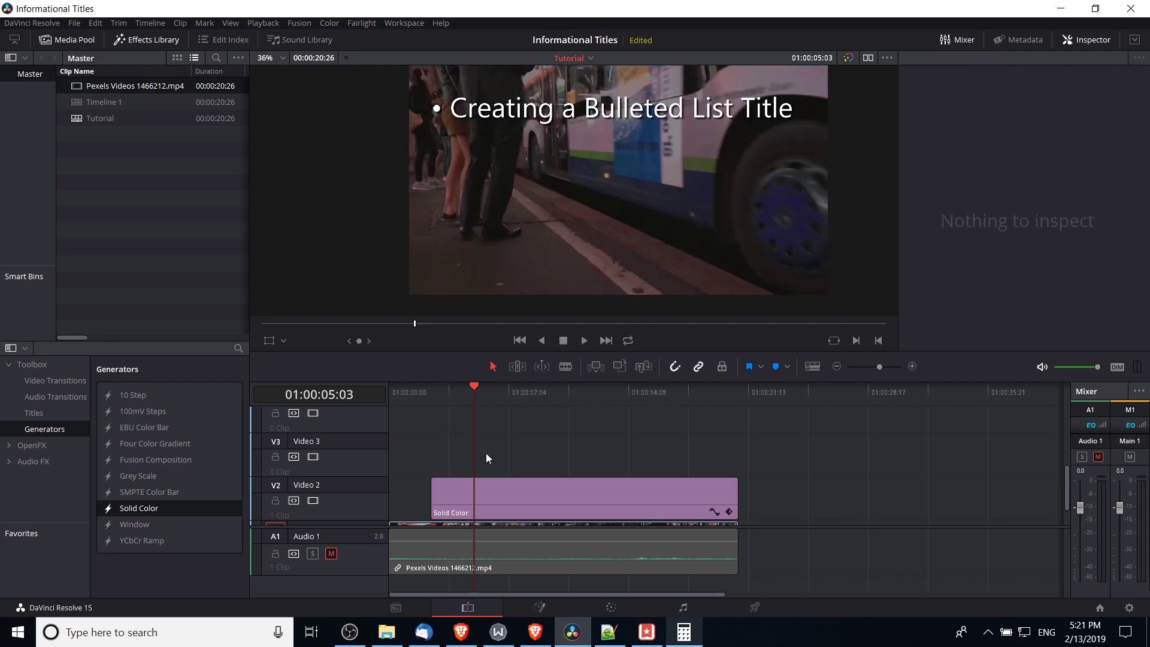
left_click(480, 497)
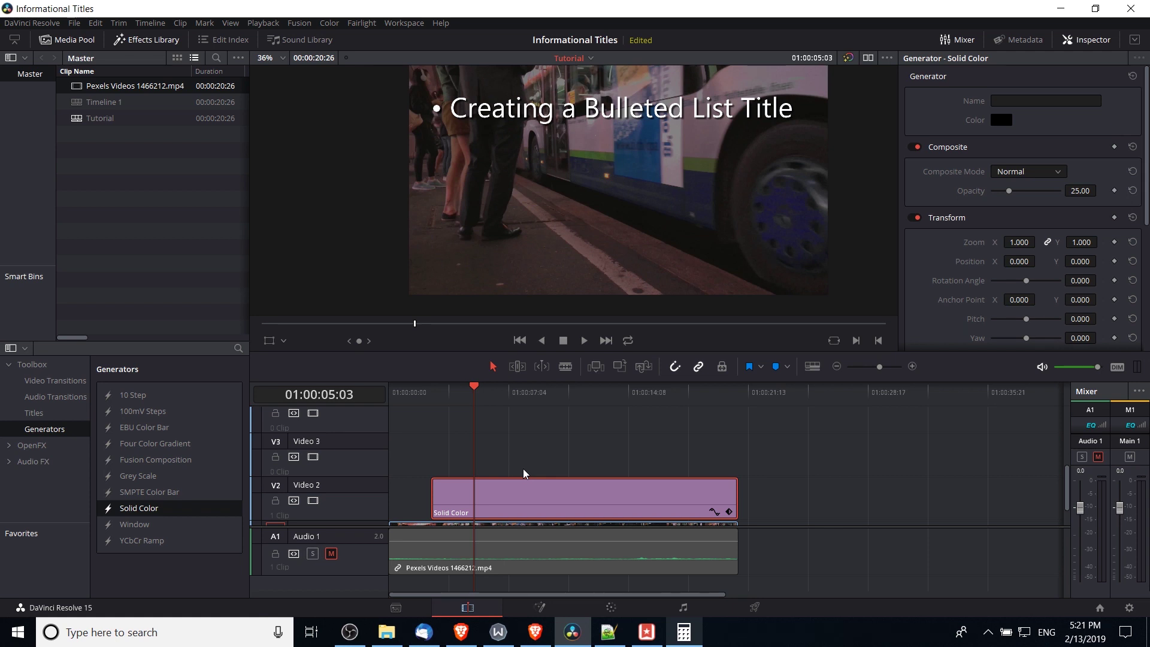
- Extend the Solid Color clip's start about 27 frames earlier
key("Up")
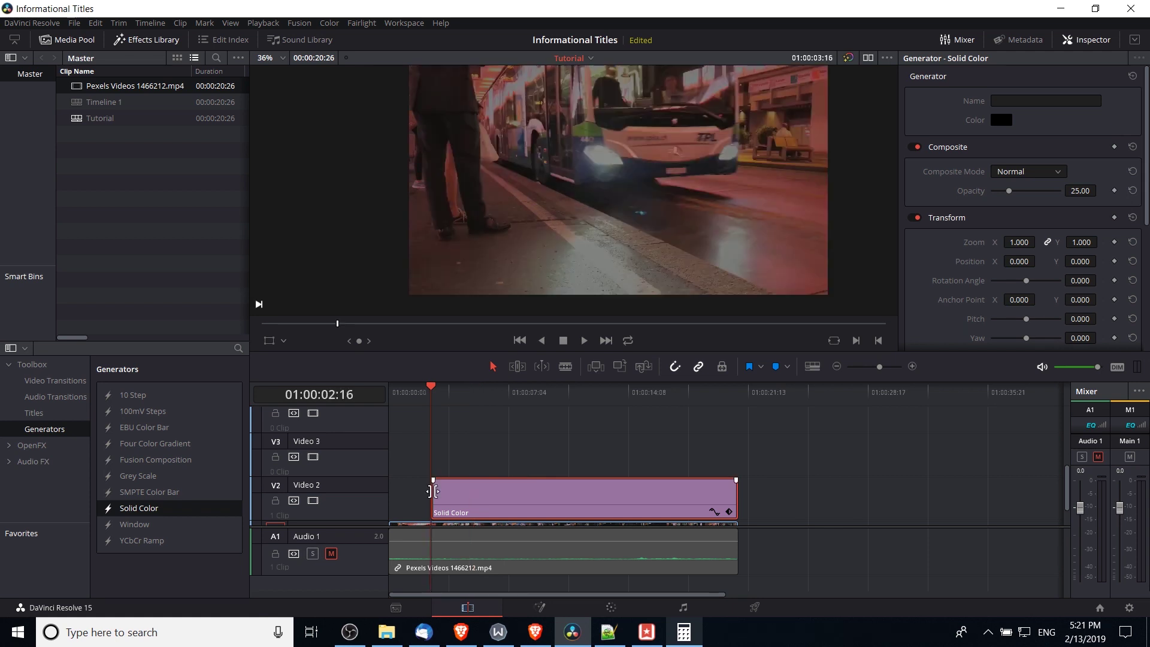
mouse_move(433, 495)
left_mouse_down()
mouse_move(420, 495)
mouse_move(437, 480)
left_mouse_up()
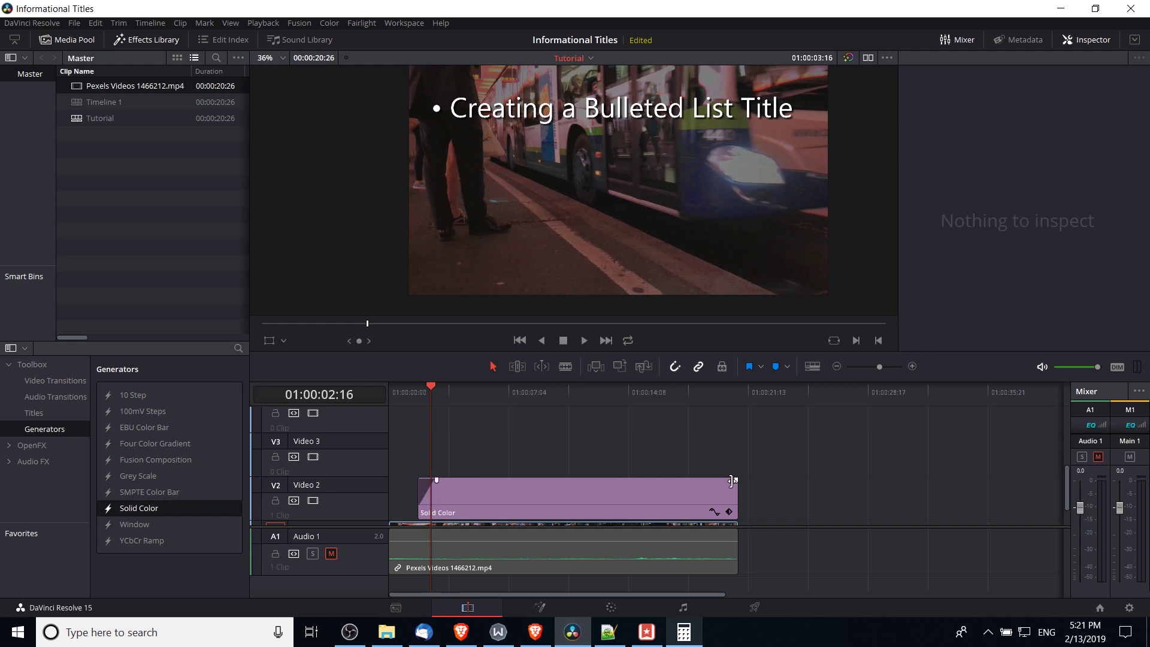
left_click_drag(430, 392, 418, 392)
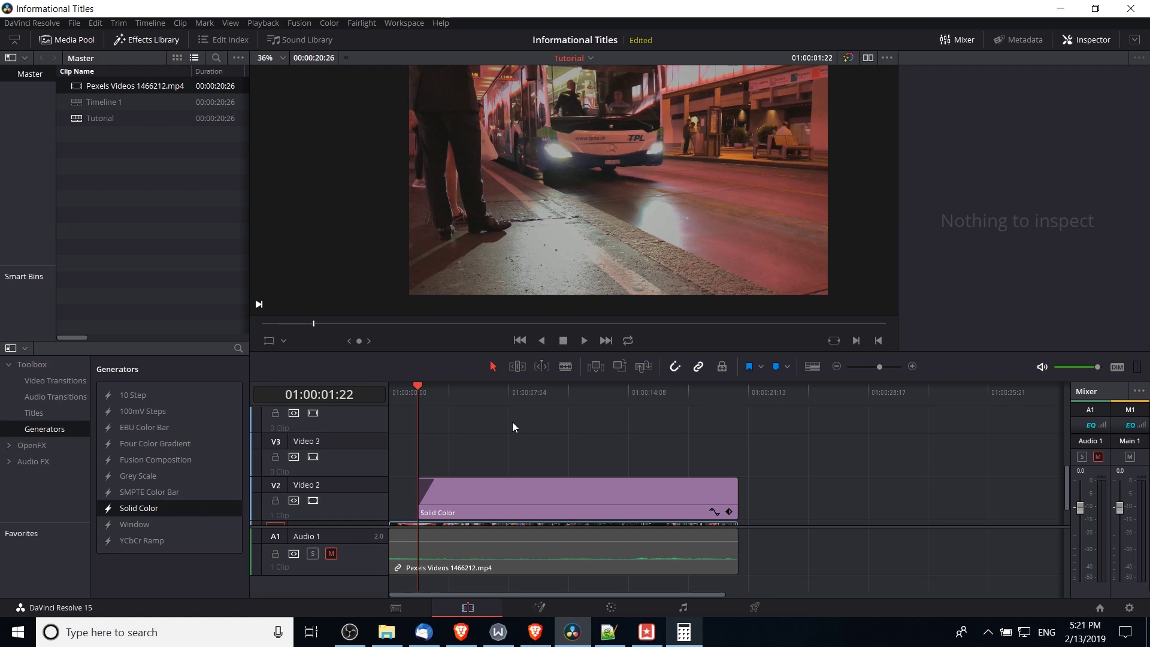
key("space")
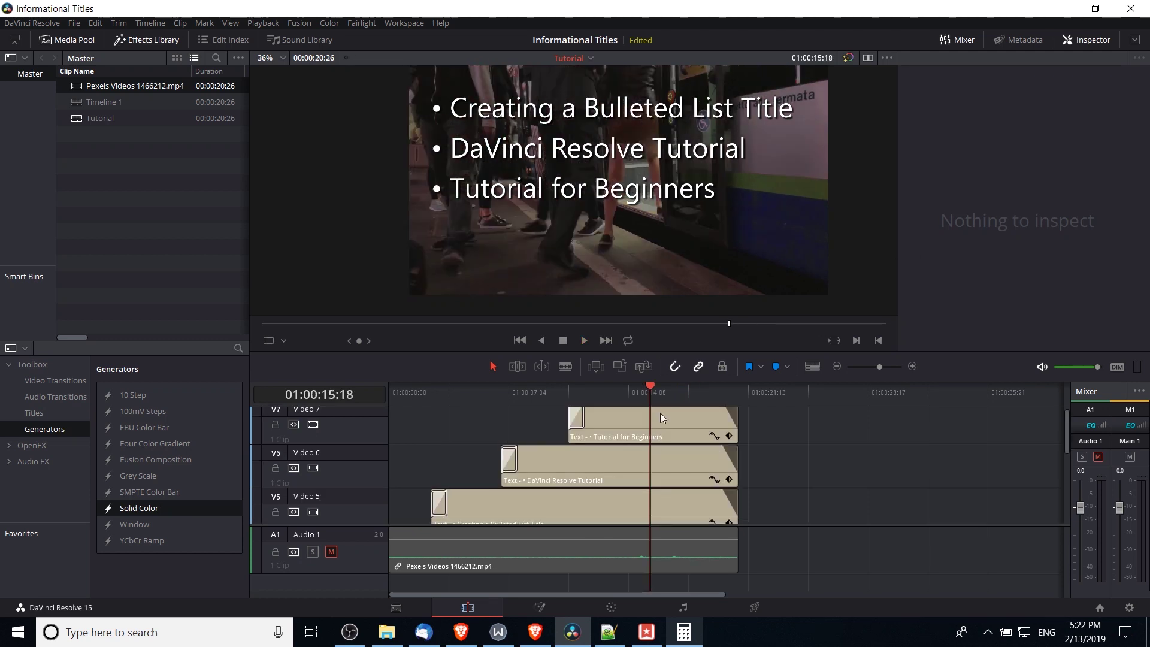
left_click(660, 414)
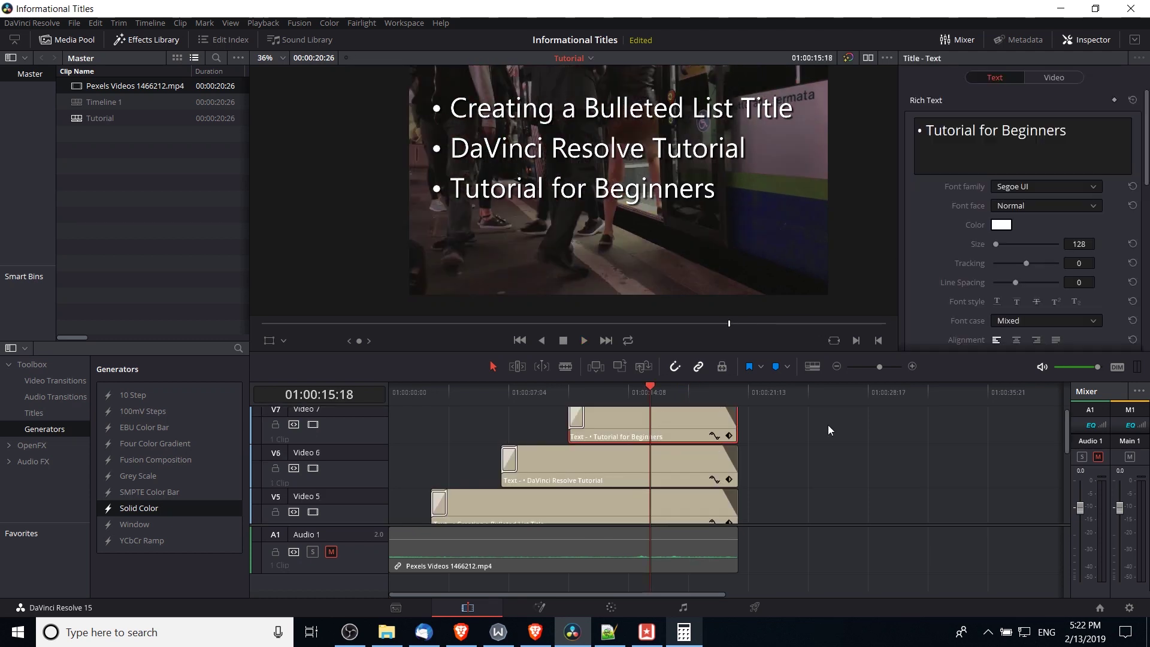